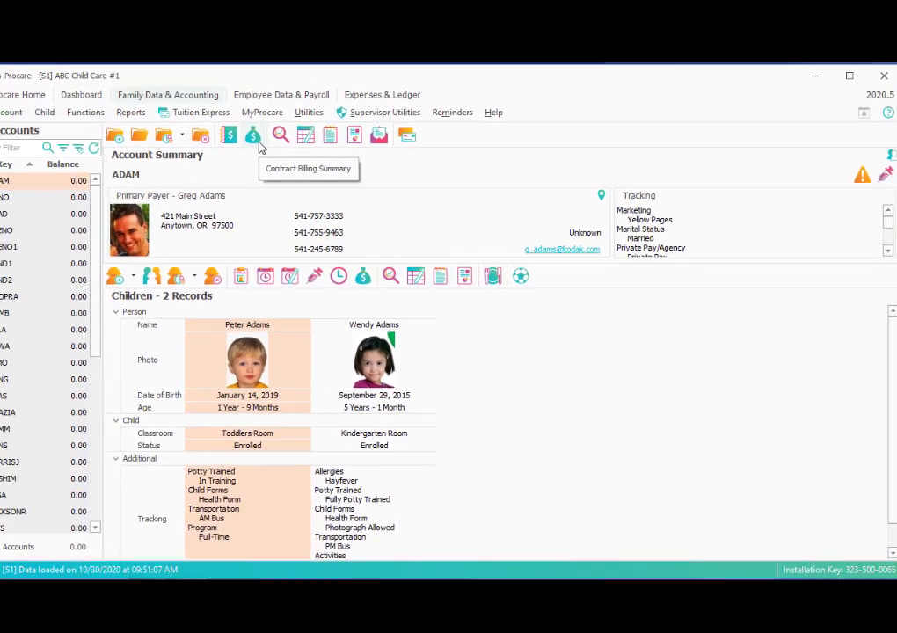
Review the account's contract billing summary, then open the toddler's billing box
left_click(66, 37)
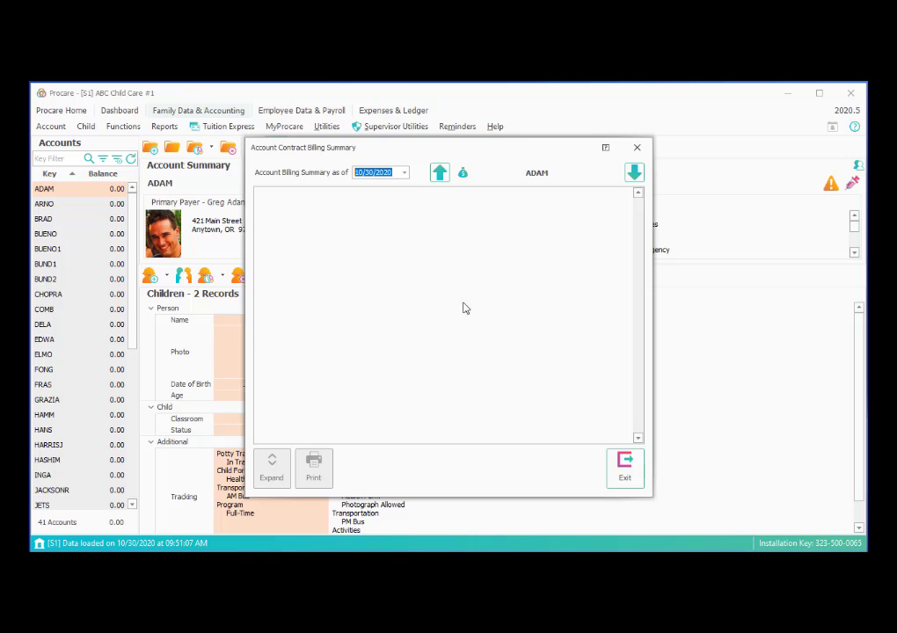
left_click(618, 481)
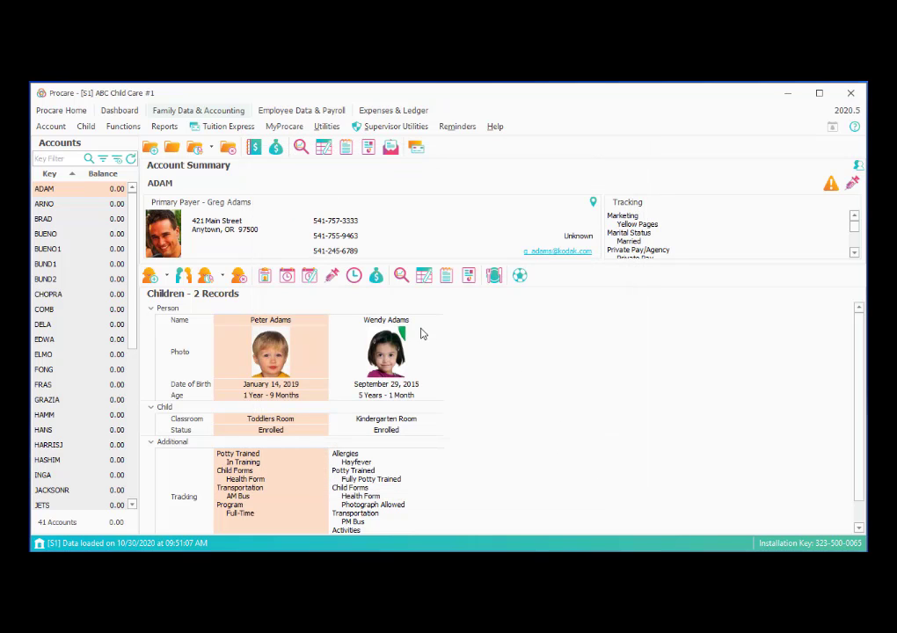
left_click(375, 278)
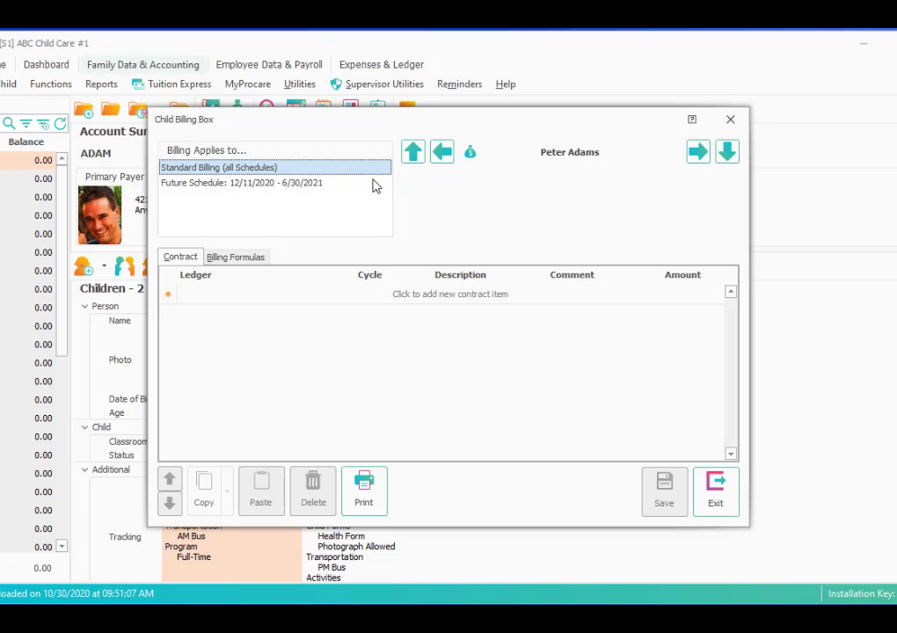
Add a weekly Tuition Toddler contract item of 100.00 on the primary ledger and exit
left_click(211, 296)
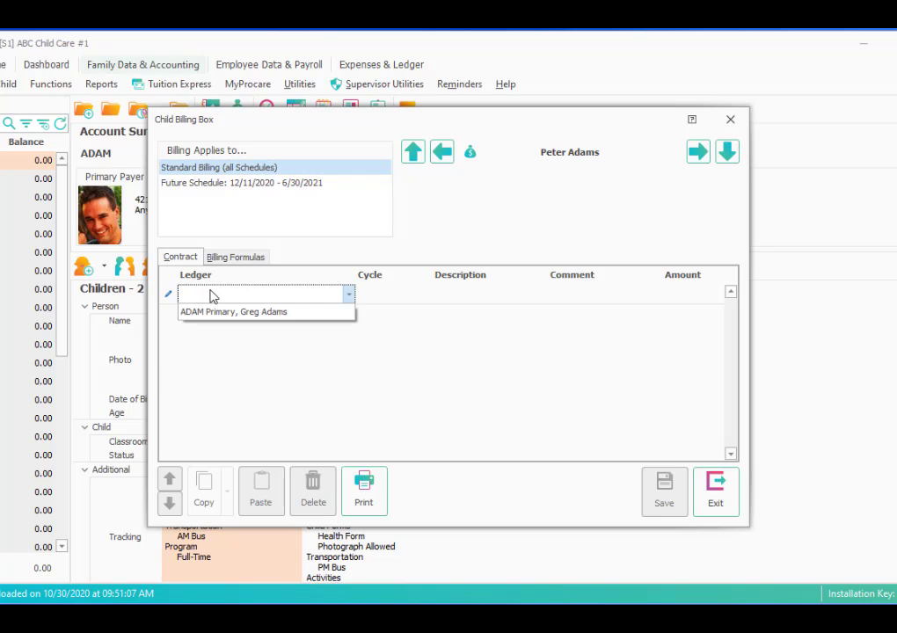
left_click(293, 314)
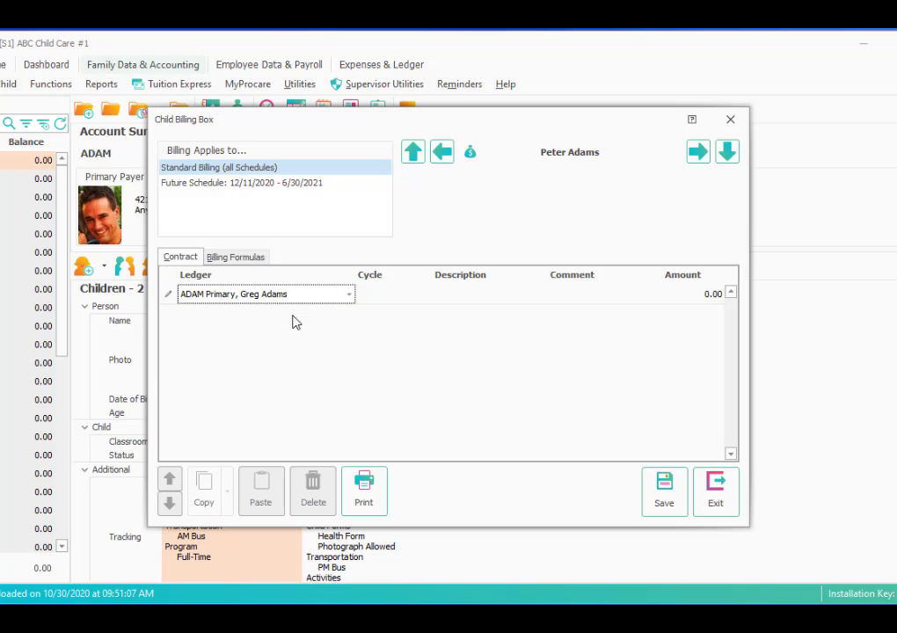
left_click(397, 297)
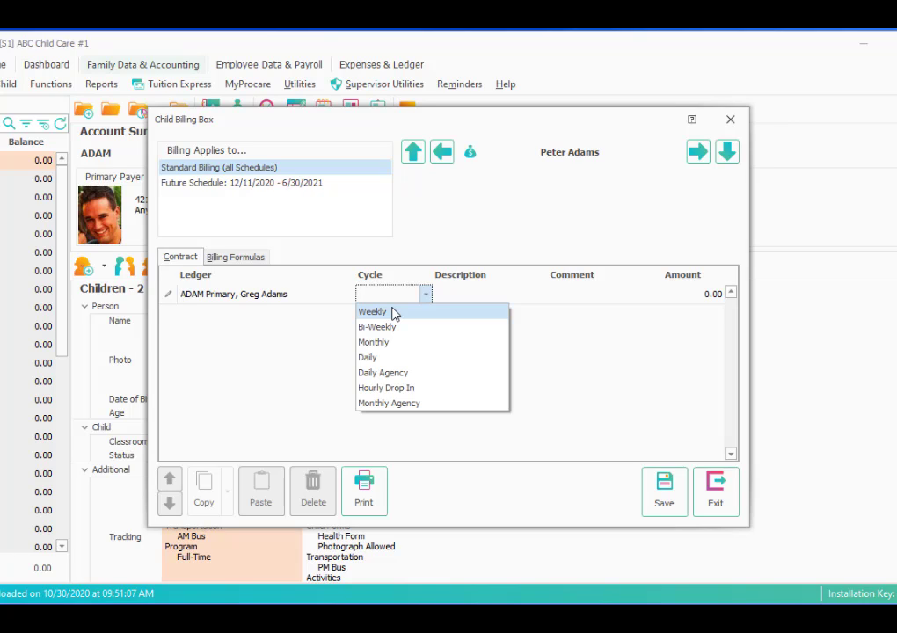
left_click(393, 313)
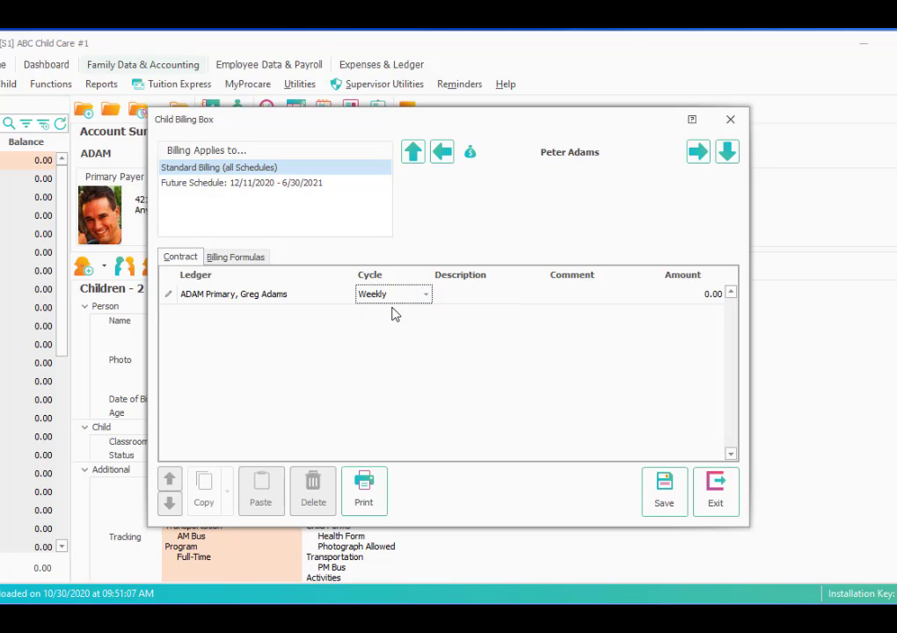
left_click(517, 296)
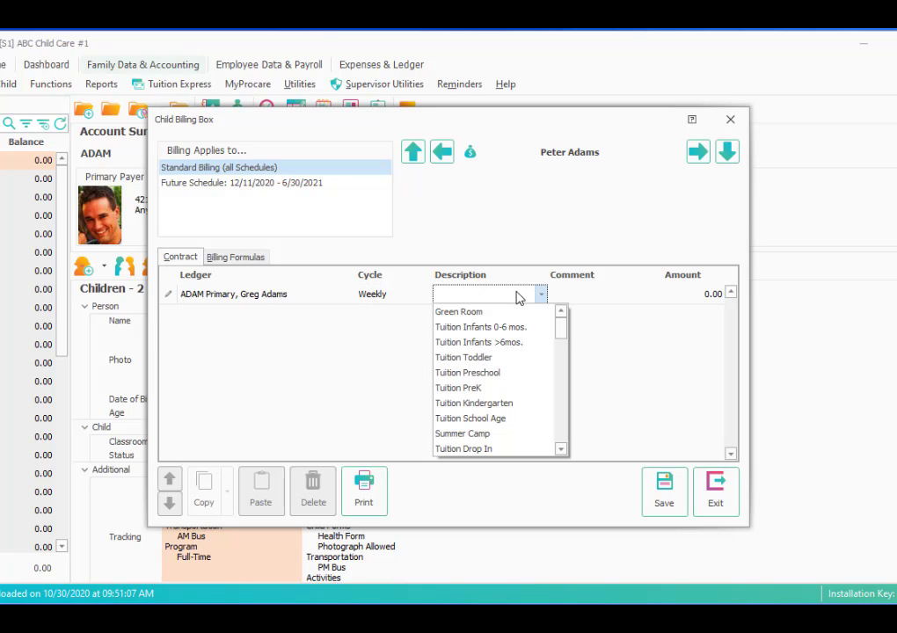
type("Tuition Infants 0-6 mos.")
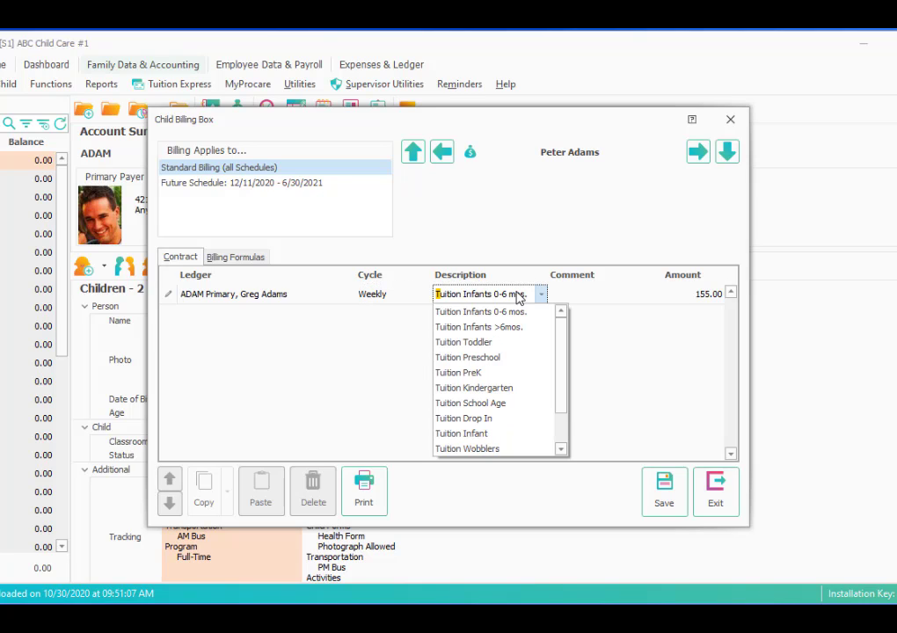
left_click(482, 343)
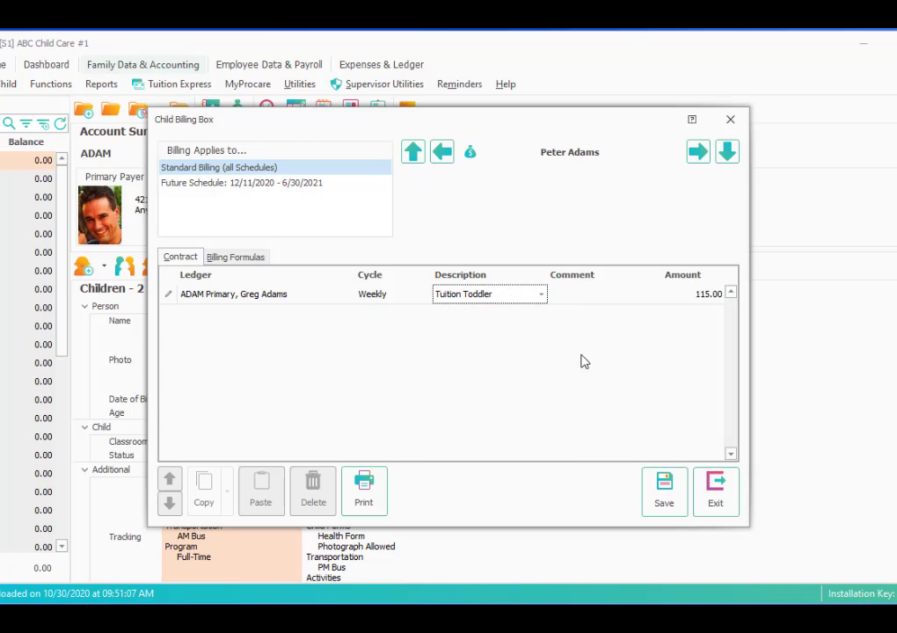
left_click(699, 298)
type("100")
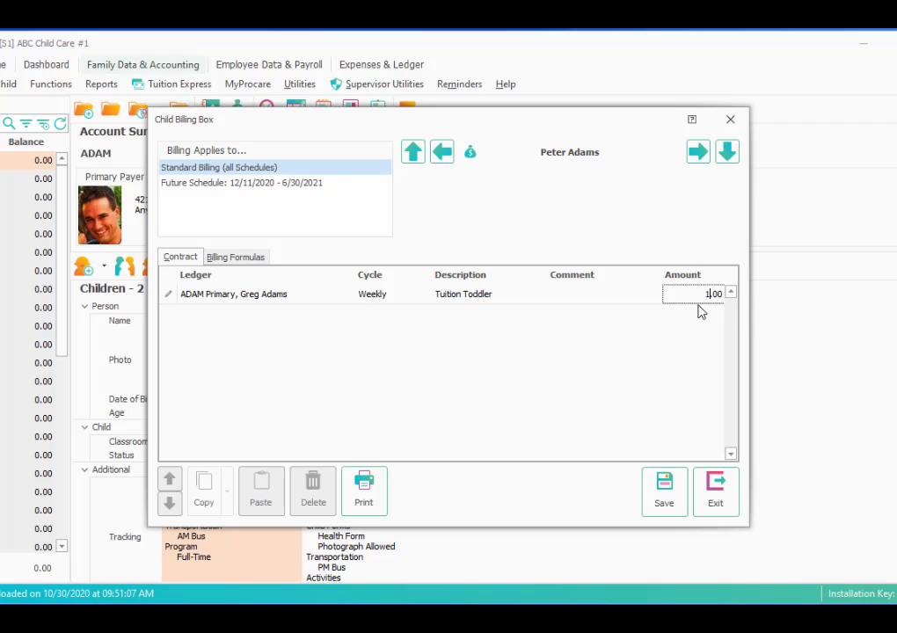
left_click(666, 494)
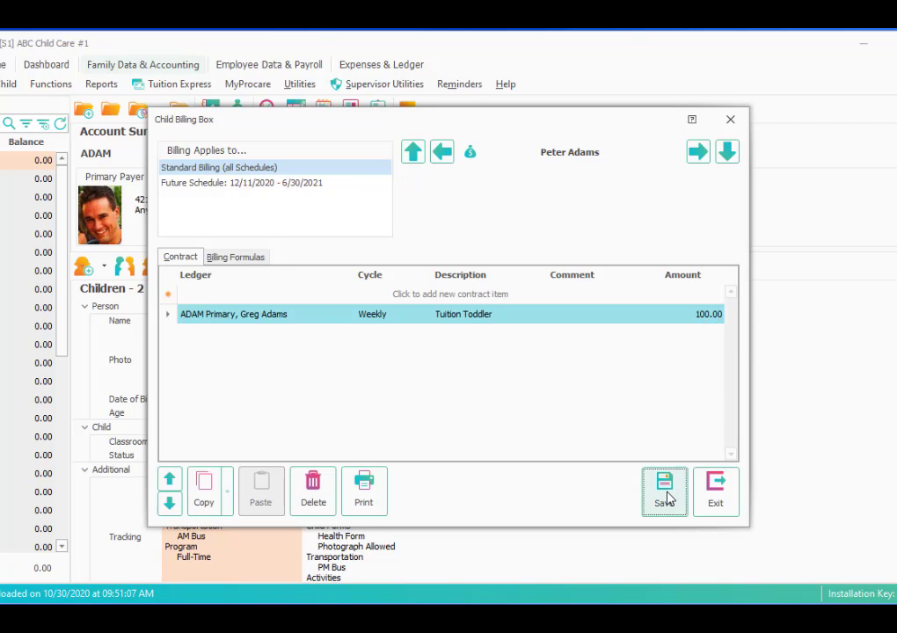
left_click(713, 495)
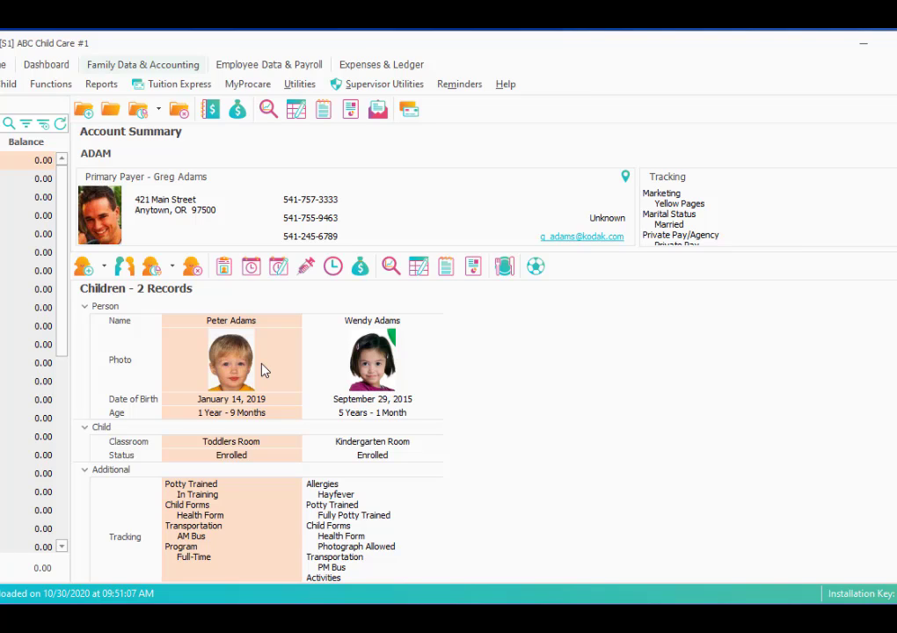
In the kindergartner's billing box, add a weekly Tuition Kindergarten row on the primary ledger, keeping 90.00
left_click(343, 365)
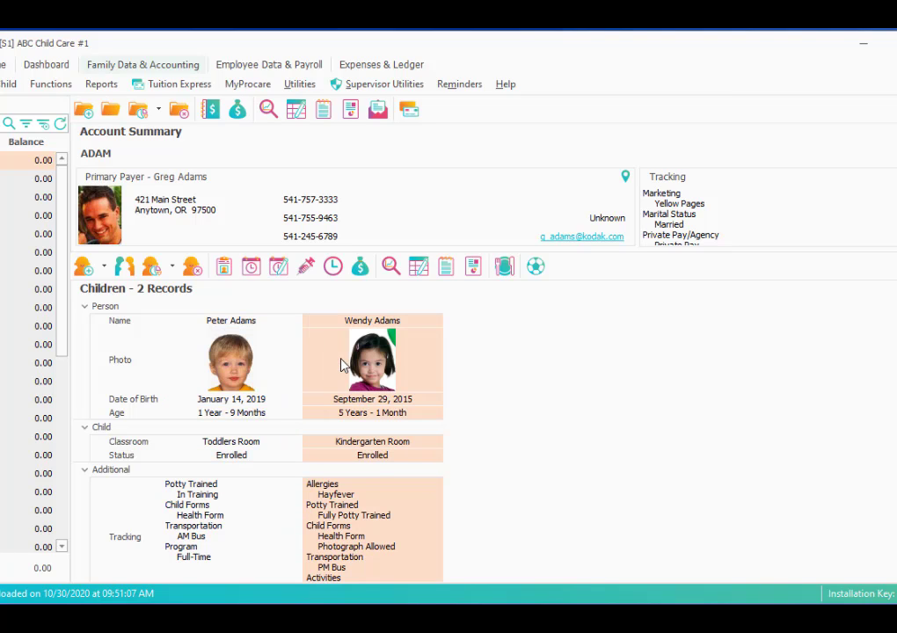
left_click(361, 267)
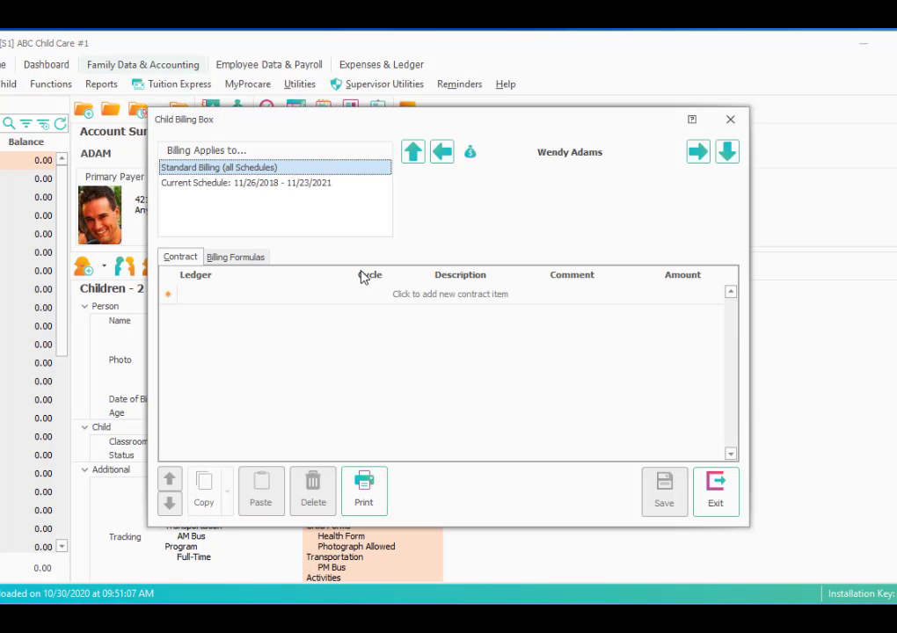
left_click(334, 294)
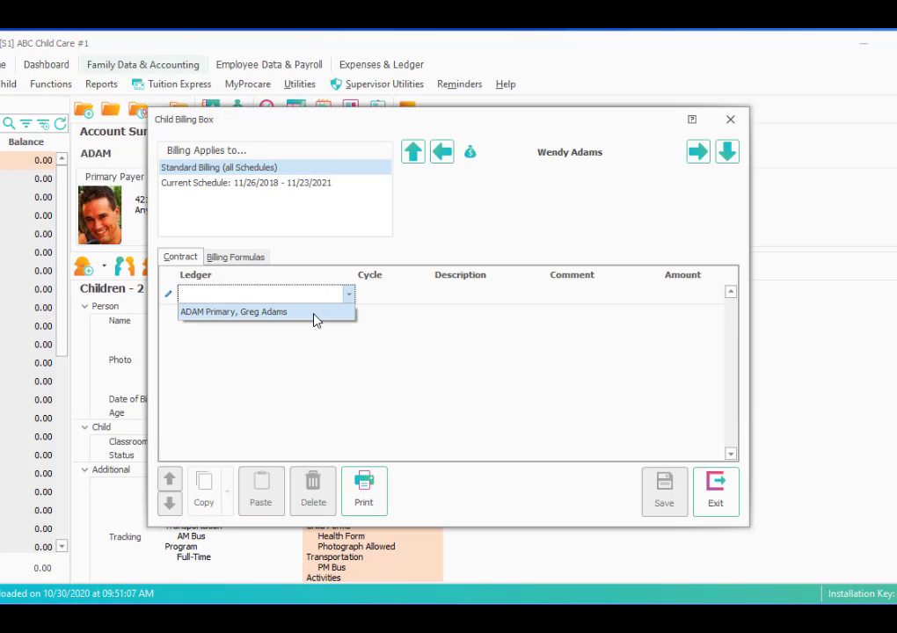
left_click(314, 312)
left_click(417, 296)
left_click(407, 313)
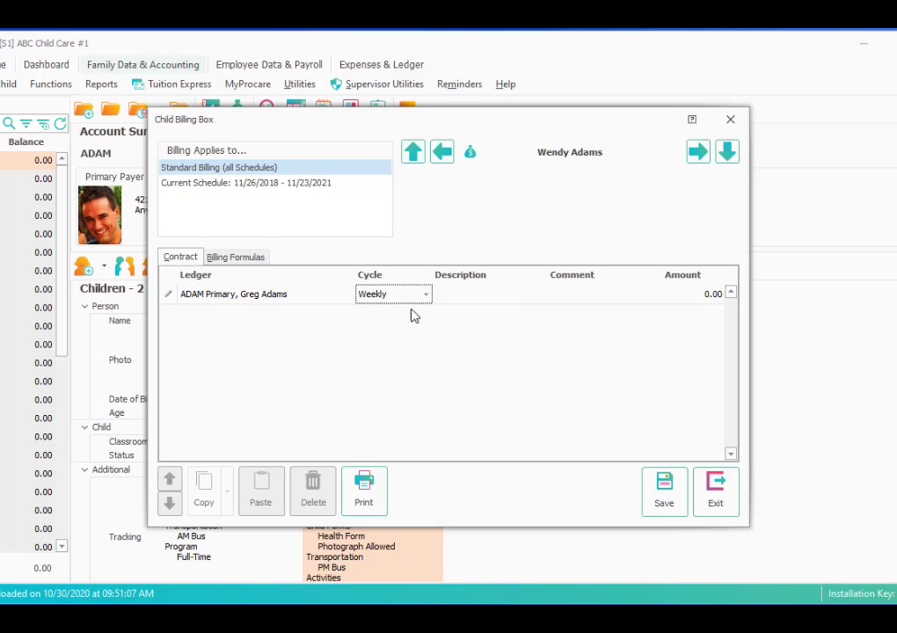
left_click(454, 298)
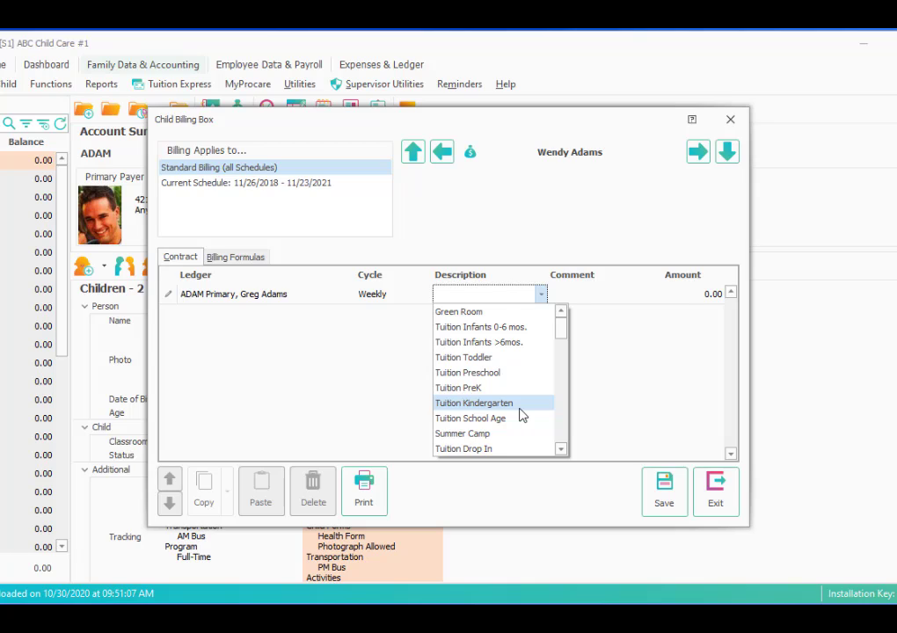
left_click(489, 403)
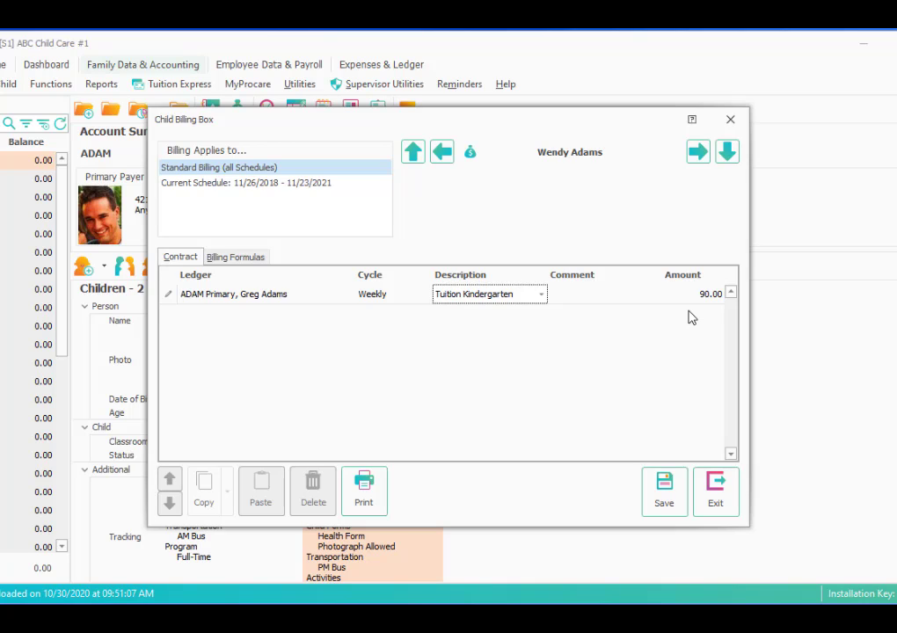
key("Tab")
key("Tab")
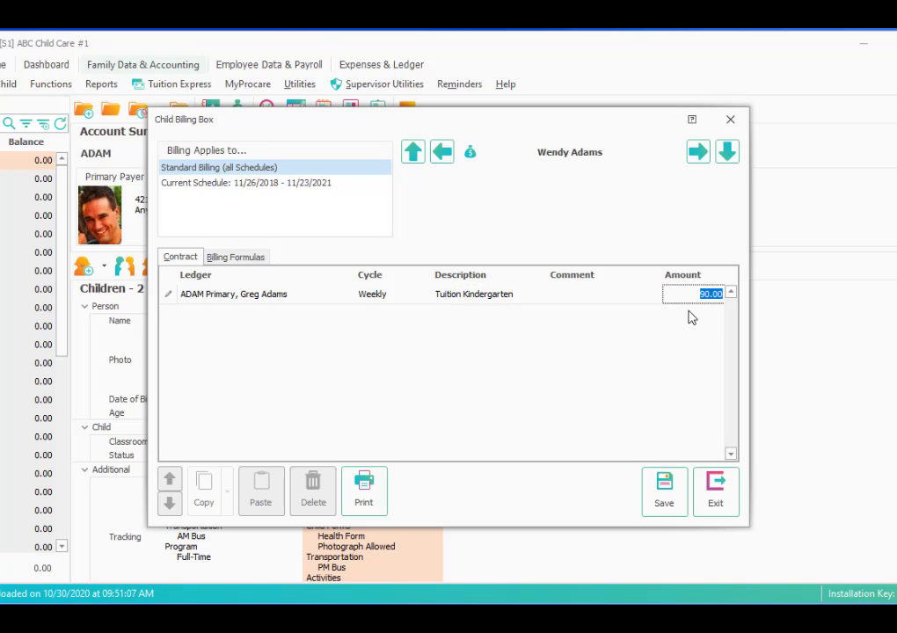
key("Tab")
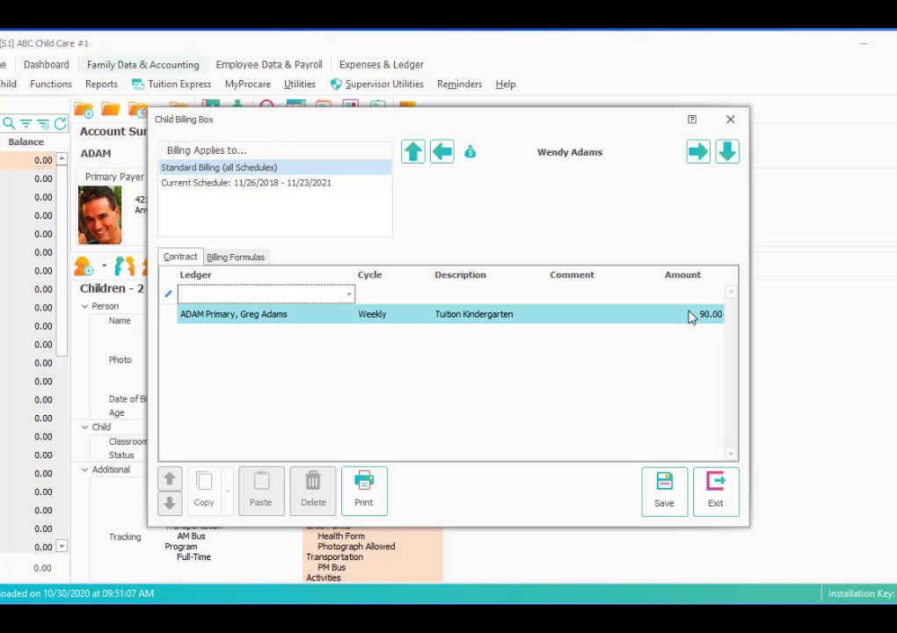
Add a weekly Family Discount row on the family's primary ledger
left_click(349, 296)
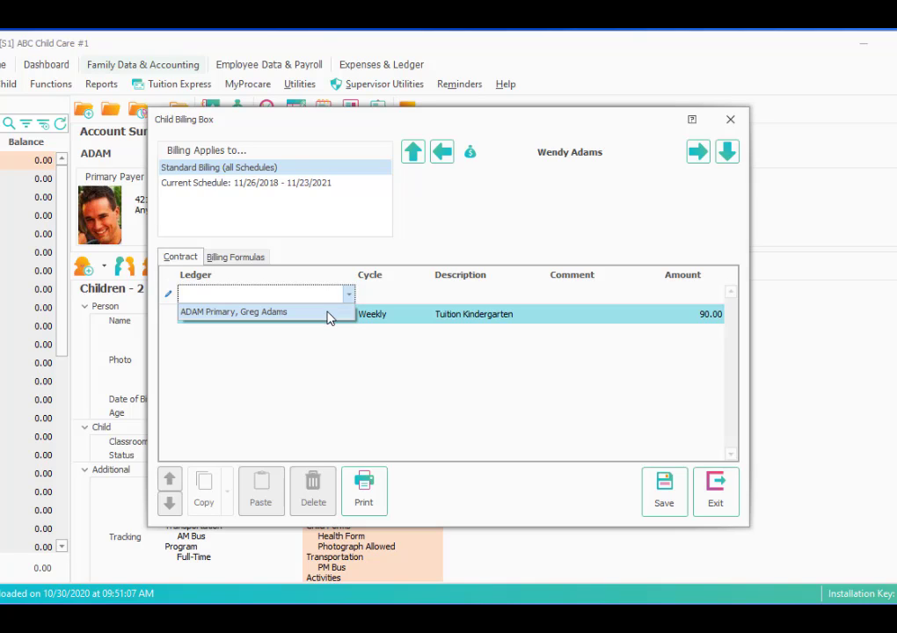
left_click(330, 314)
left_click(402, 299)
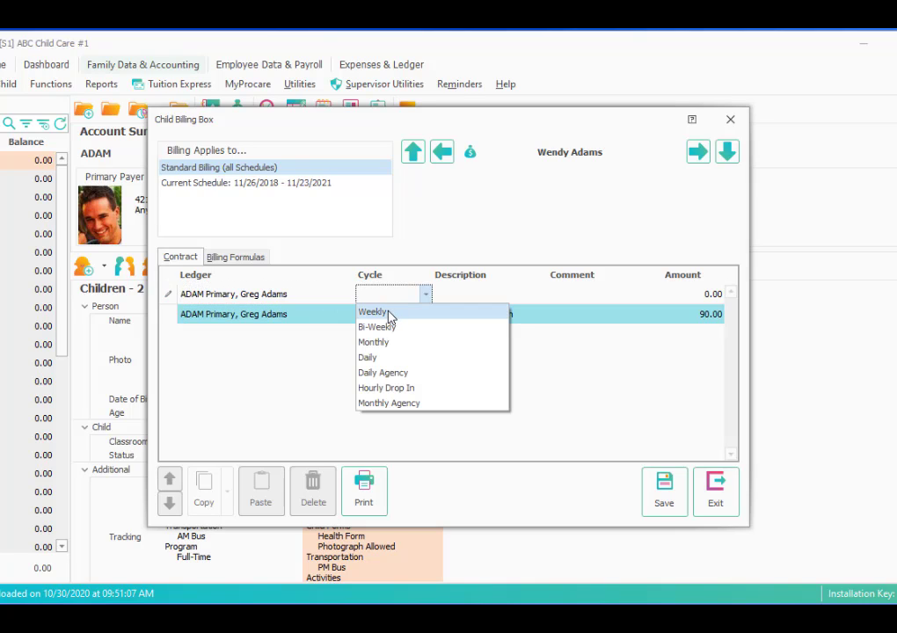
left_click(378, 312)
left_click(465, 296)
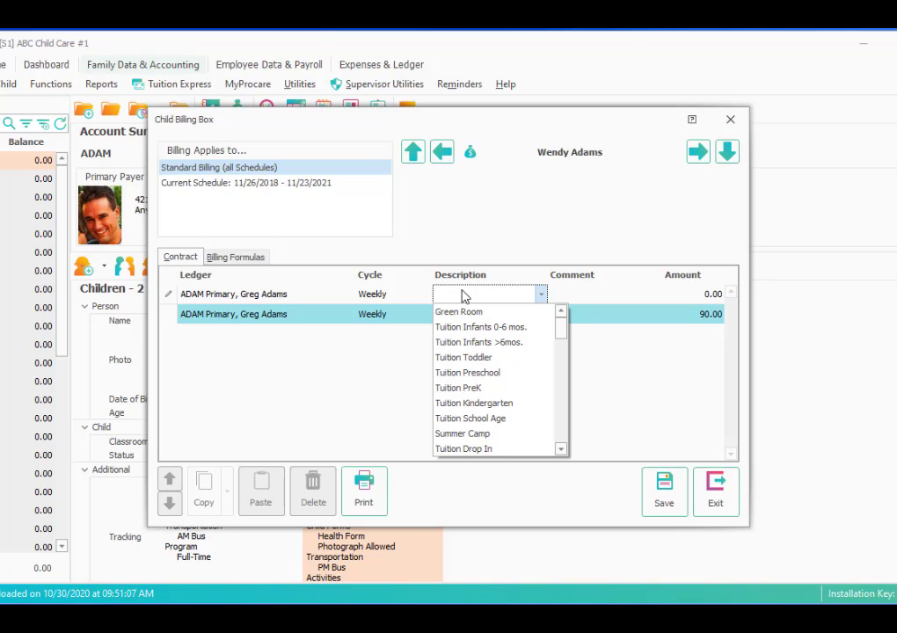
type("Food Revenue")
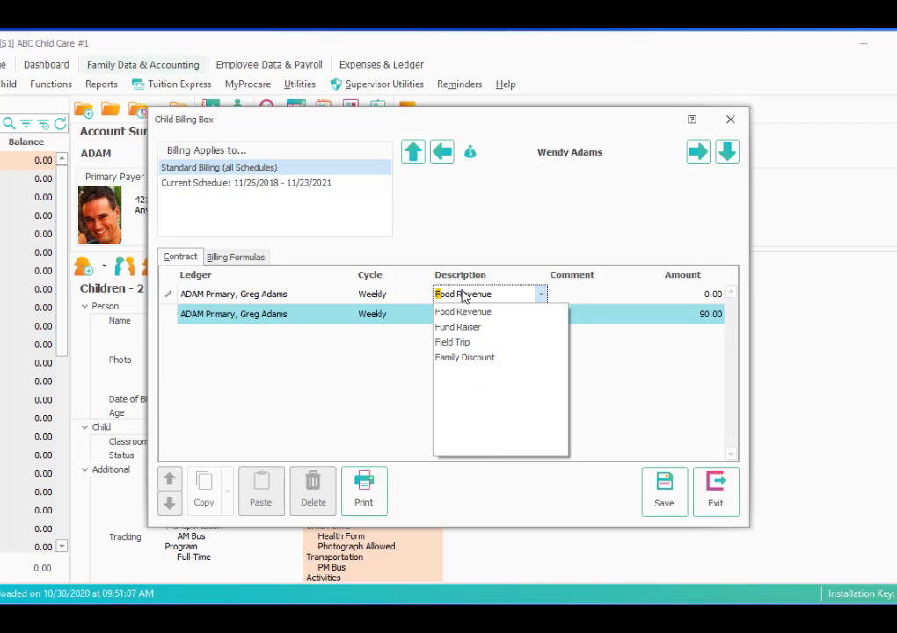
left_click(500, 358)
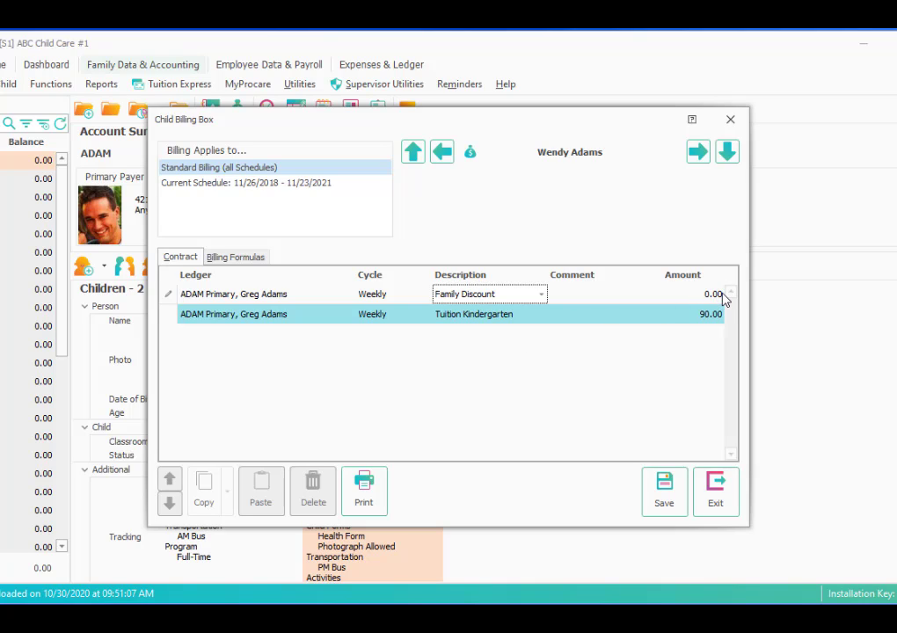
Comment the discount as 10%, then save and close the child's billing box
left_click(577, 295)
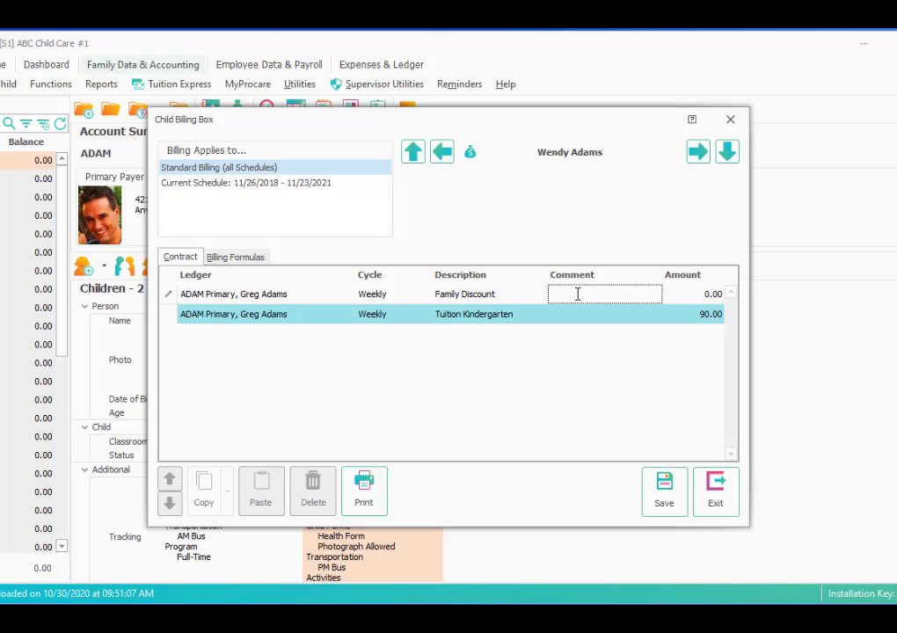
type("10%")
key("Tab")
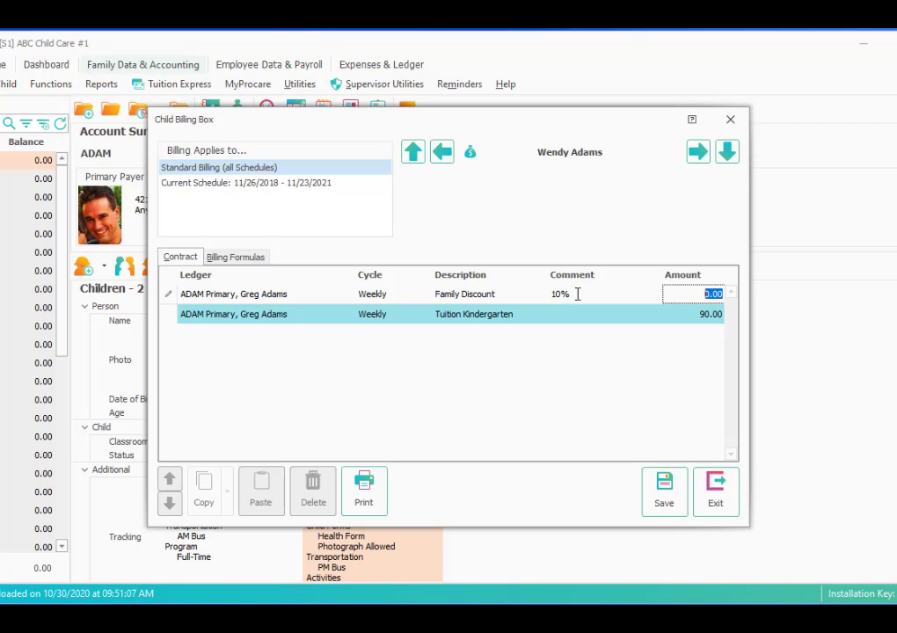
key("Tab")
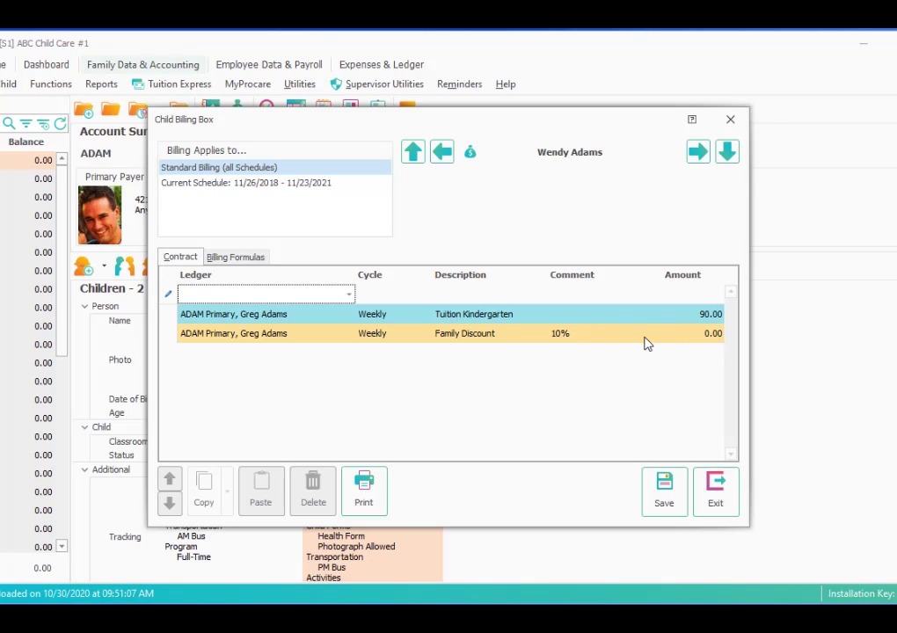
left_click(665, 488)
left_click(717, 497)
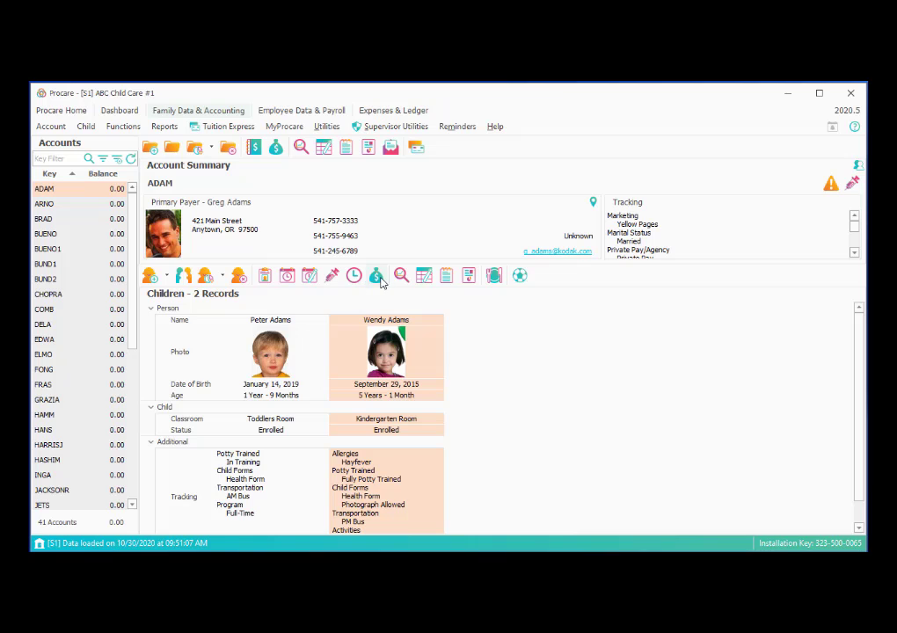
left_click(312, 323)
left_click(358, 333)
left_click(278, 149)
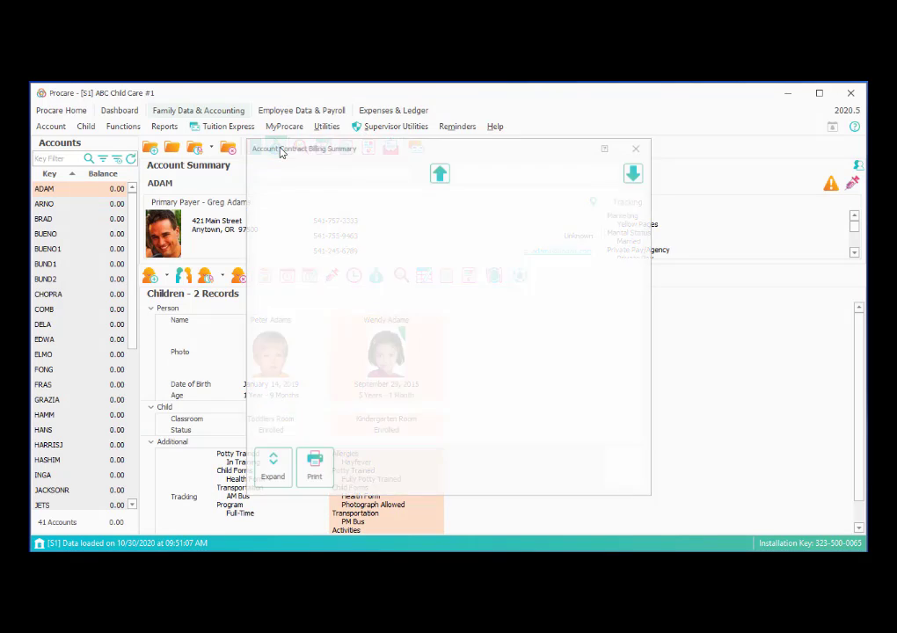
left_click(264, 194)
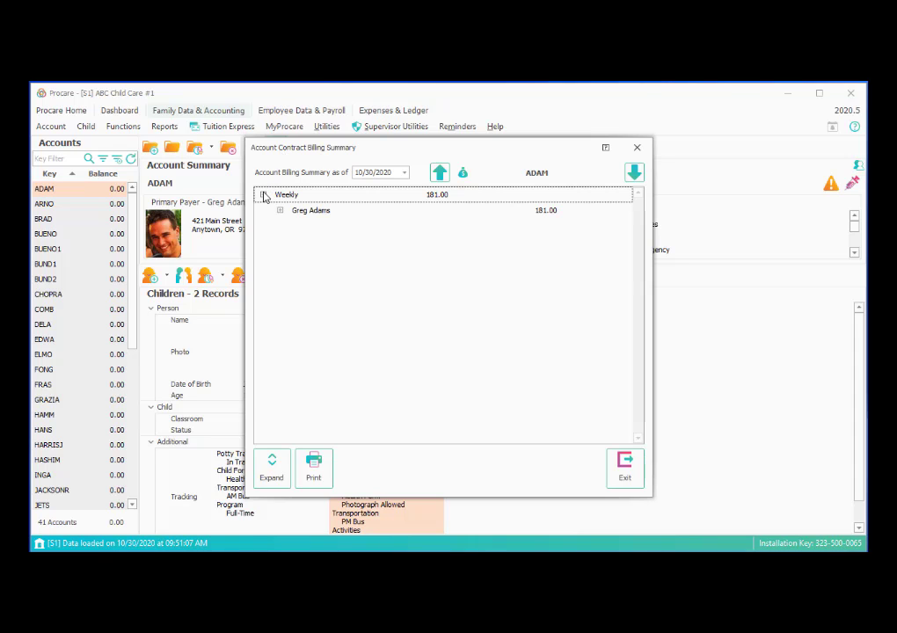
left_click(280, 211)
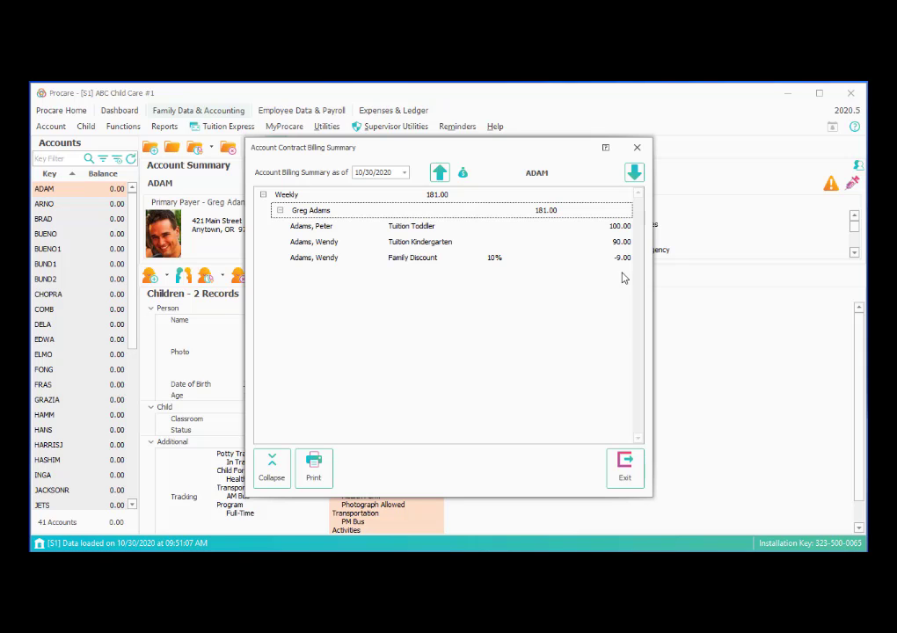
left_click(623, 470)
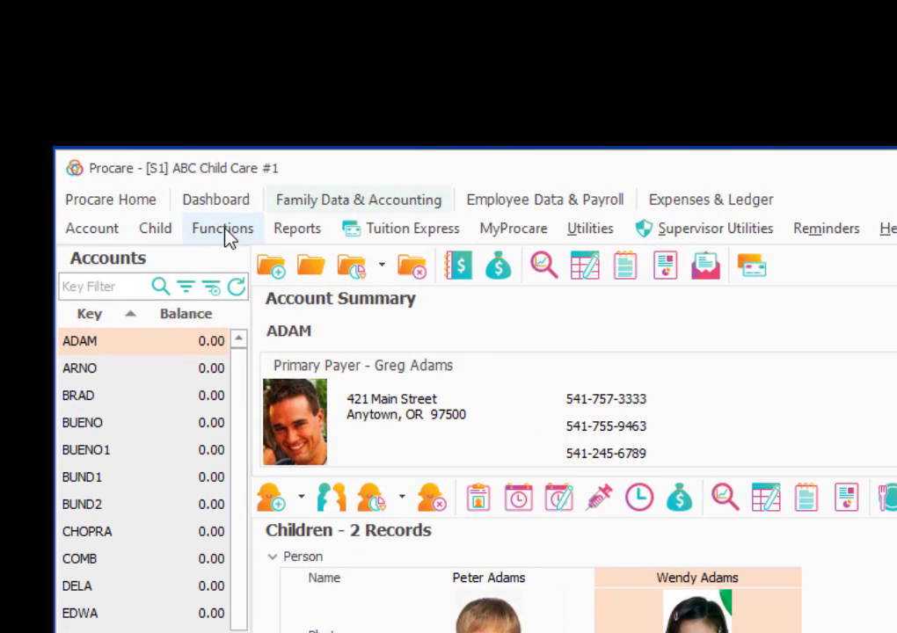
Open Contract Billing from Functions > Family Accounting > Automated Billing Procedures
left_click(222, 231)
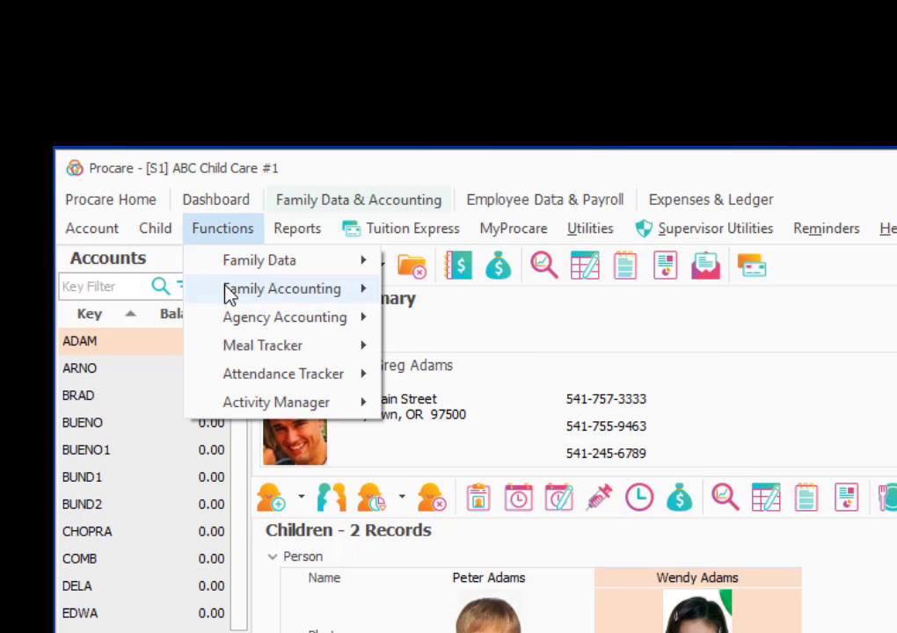
mouse_move(224, 290)
mouse_move(395, 300)
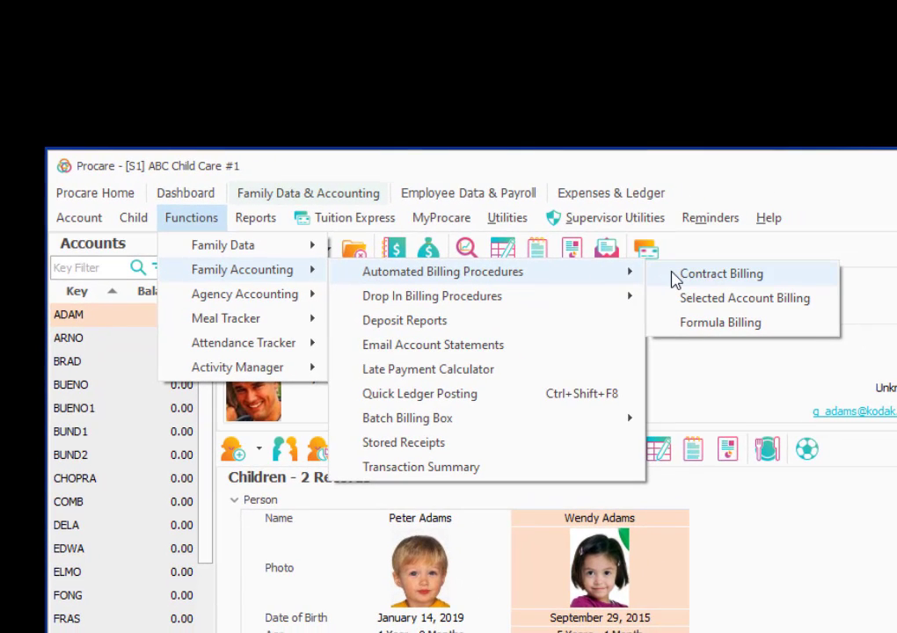
left_click(672, 273)
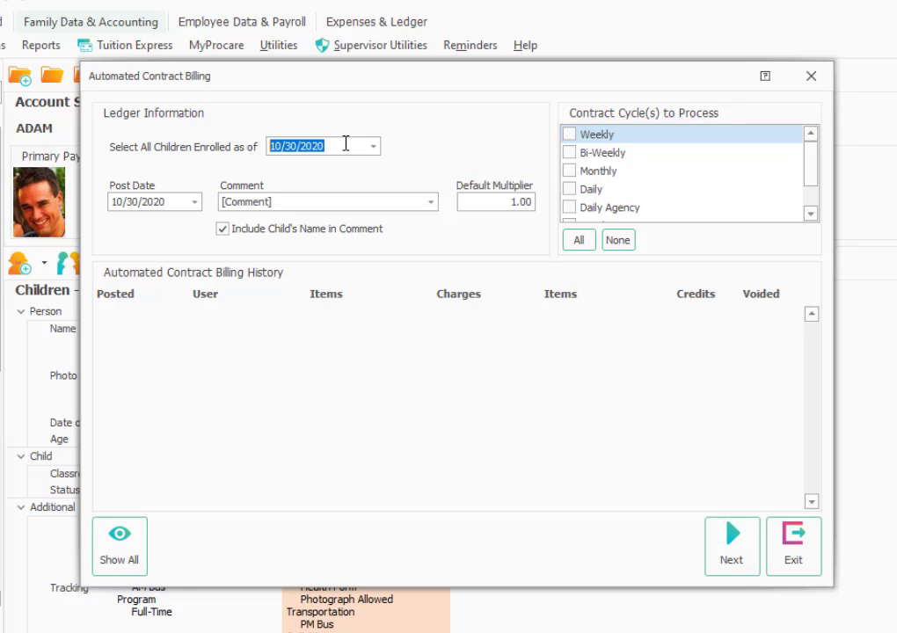
Change the post date to 10/31/2020 and tick only the Weekly contract cycle
left_click_drag(345, 144, 255, 146)
left_click(345, 143)
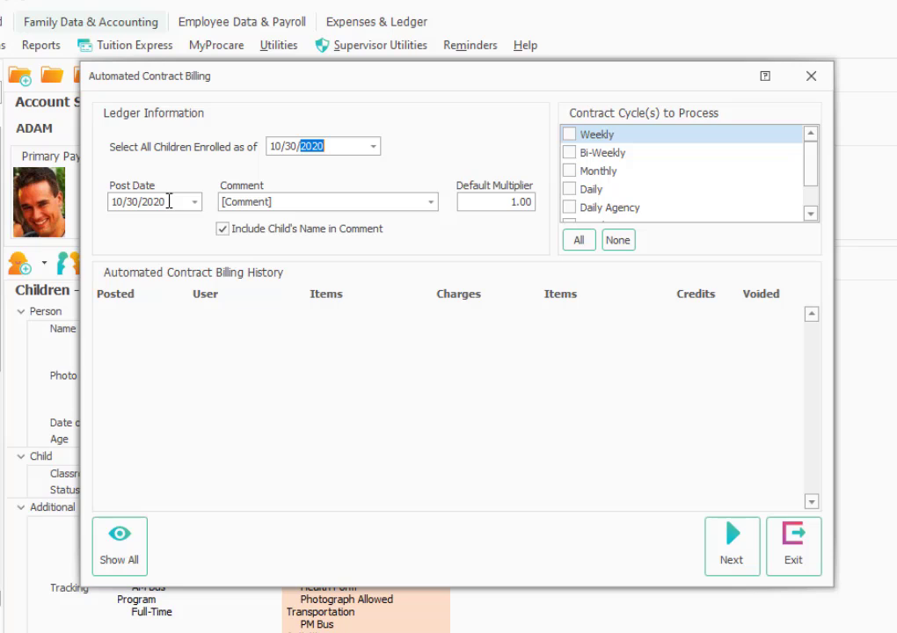
left_click_drag(167, 201, 66, 202)
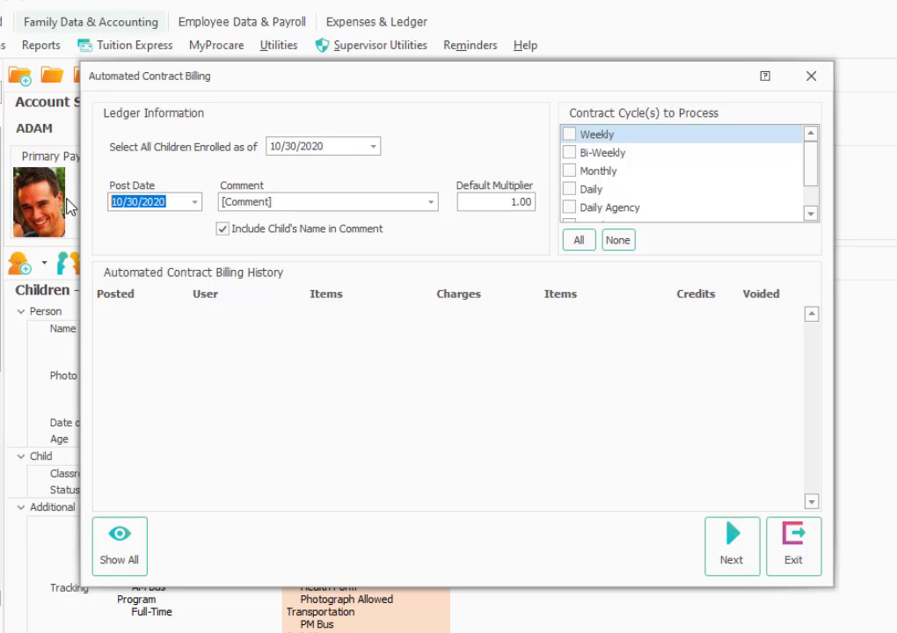
type("10/")
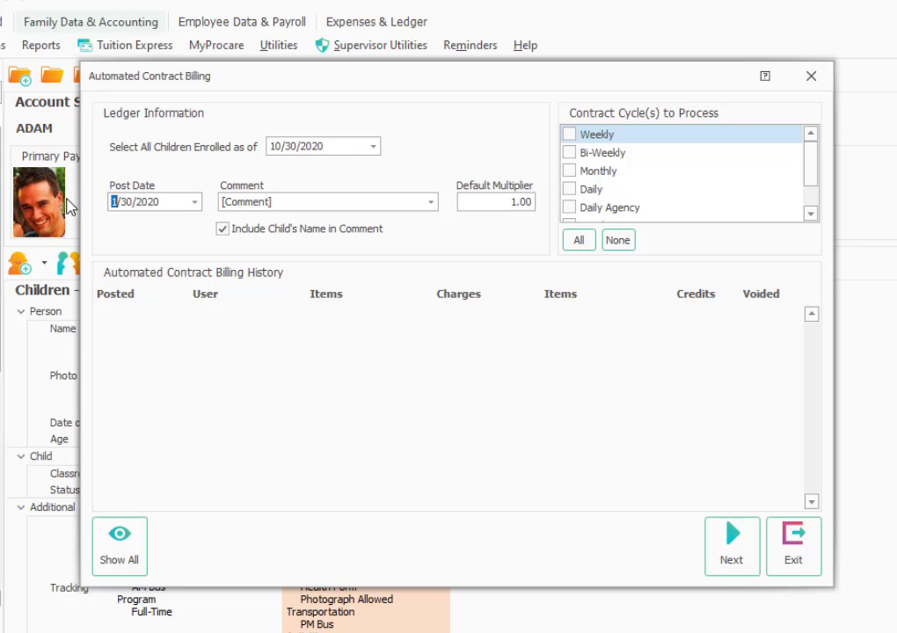
type("31")
key("Tab")
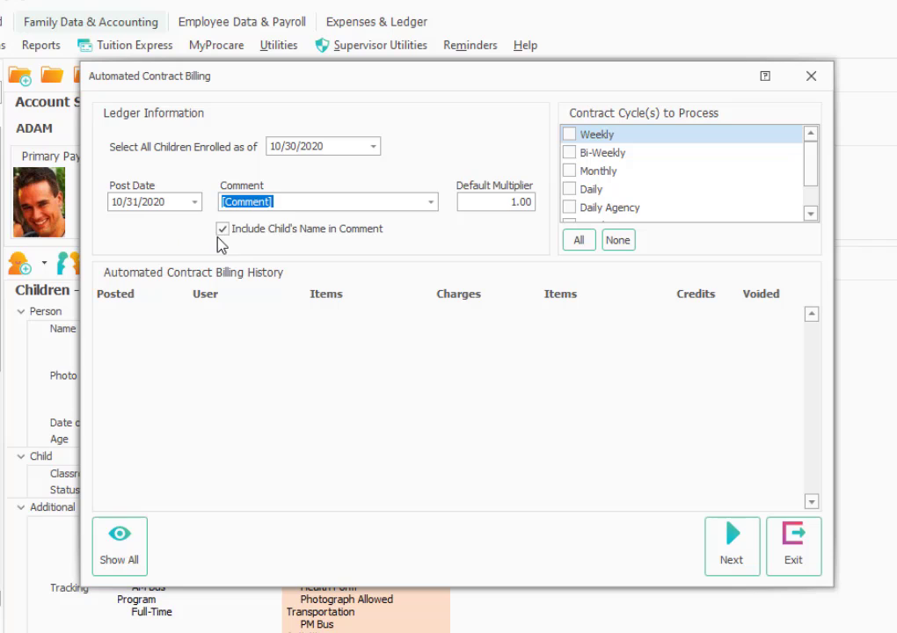
left_click(571, 136)
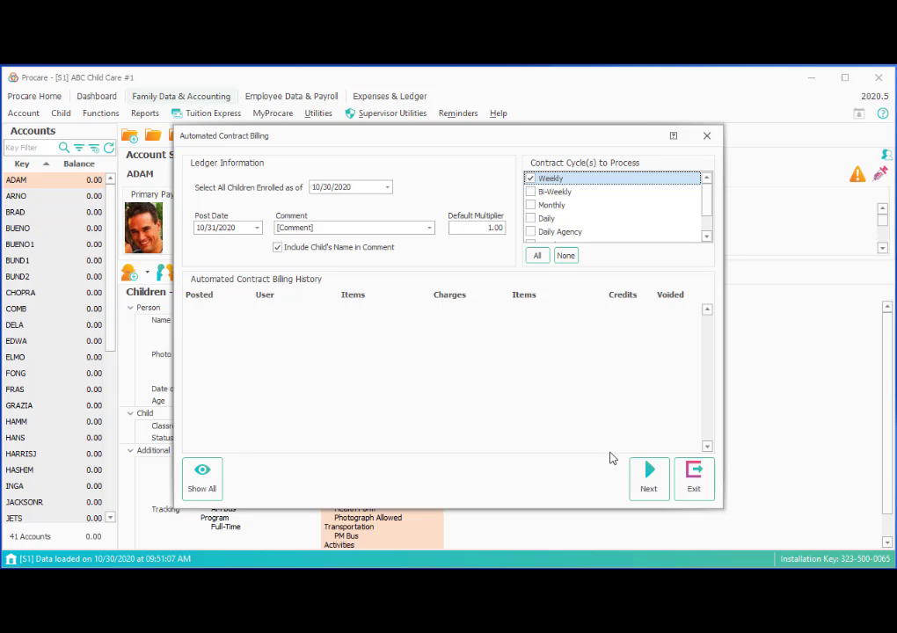
Load the weekly records and select only the top account's 100.00, 90.00 and 9.00 items
left_click(644, 494)
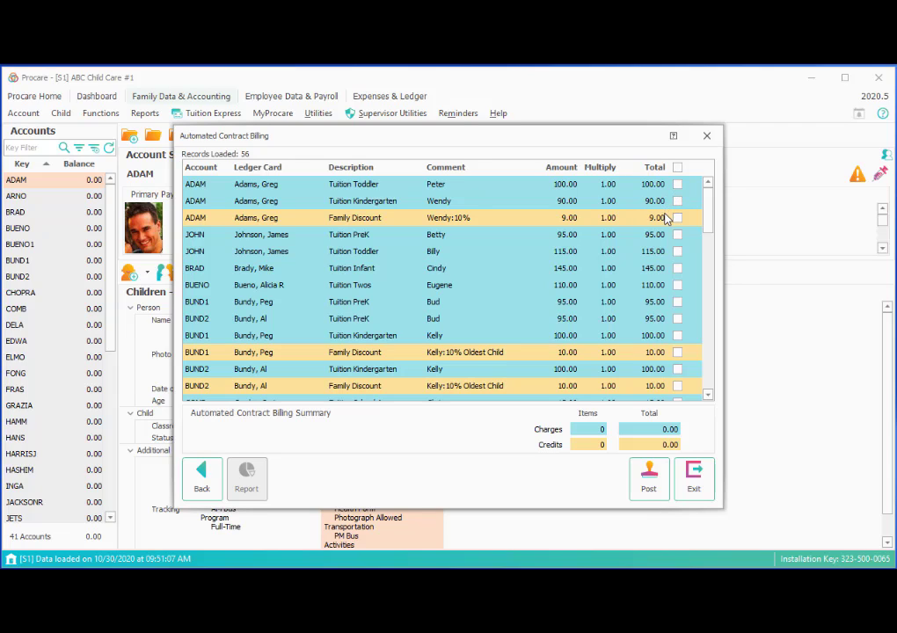
left_click(679, 168)
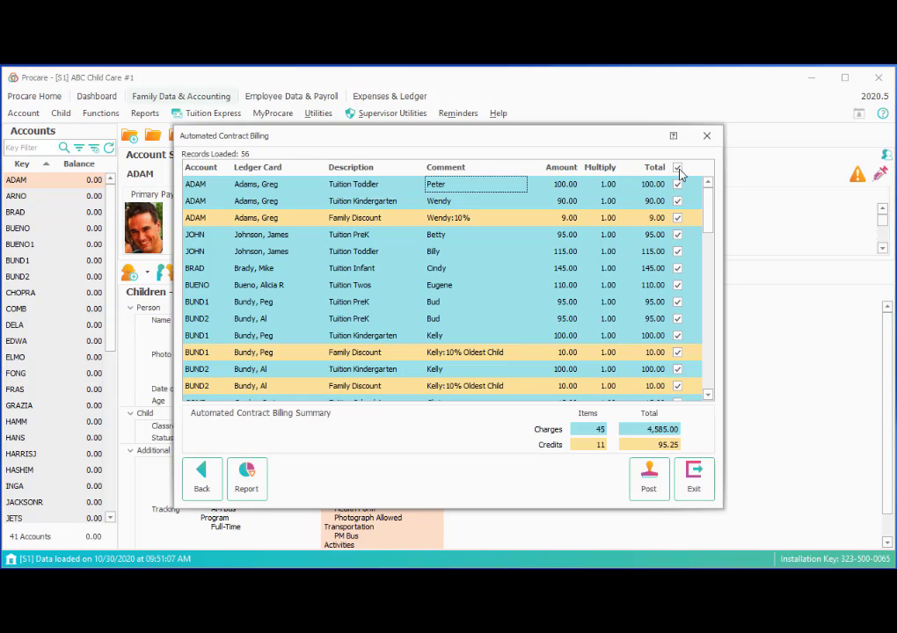
left_click(678, 167)
left_click(677, 184)
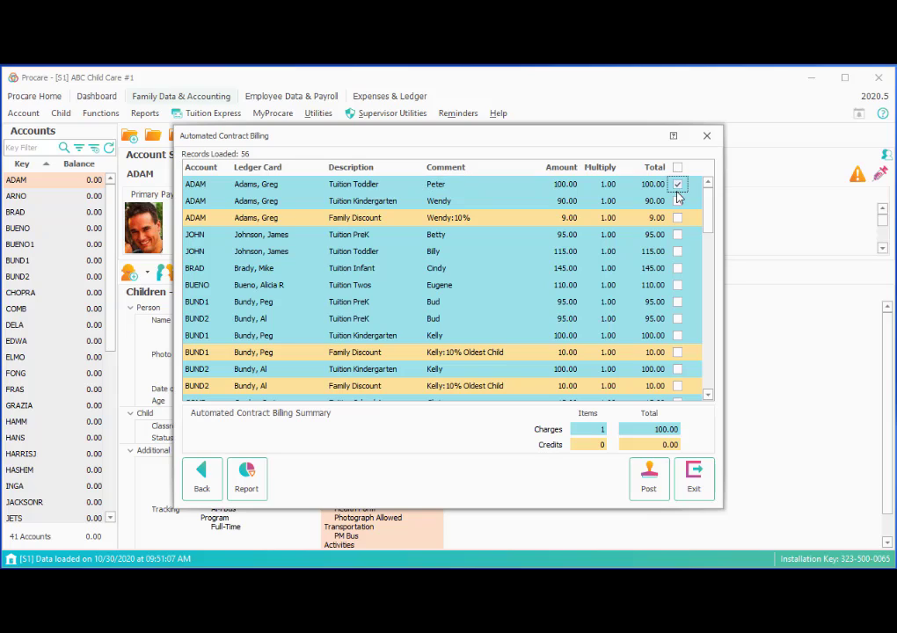
left_click(678, 201)
left_click(677, 218)
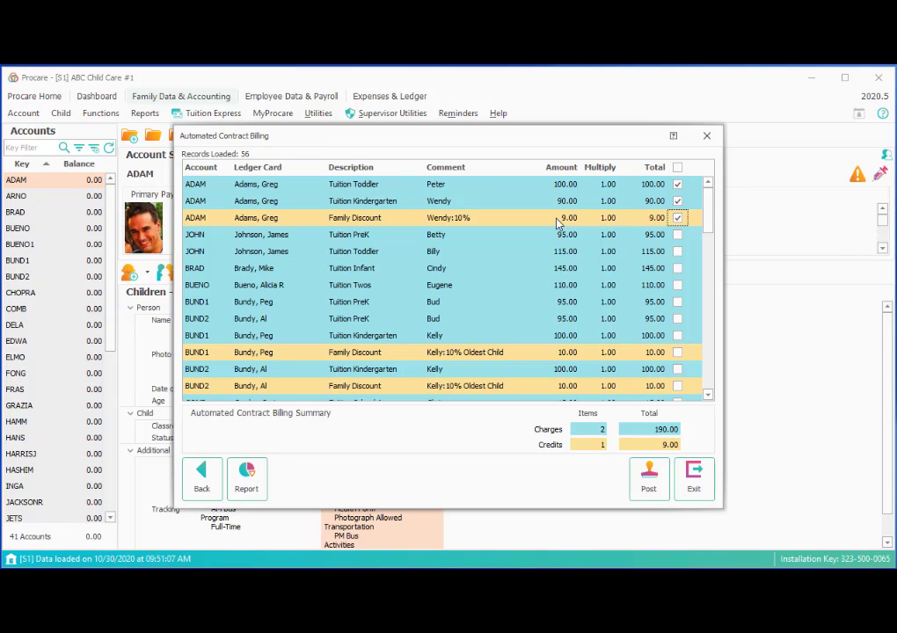
Post the three selected items, confirm, and close automated contract billing
left_click(649, 495)
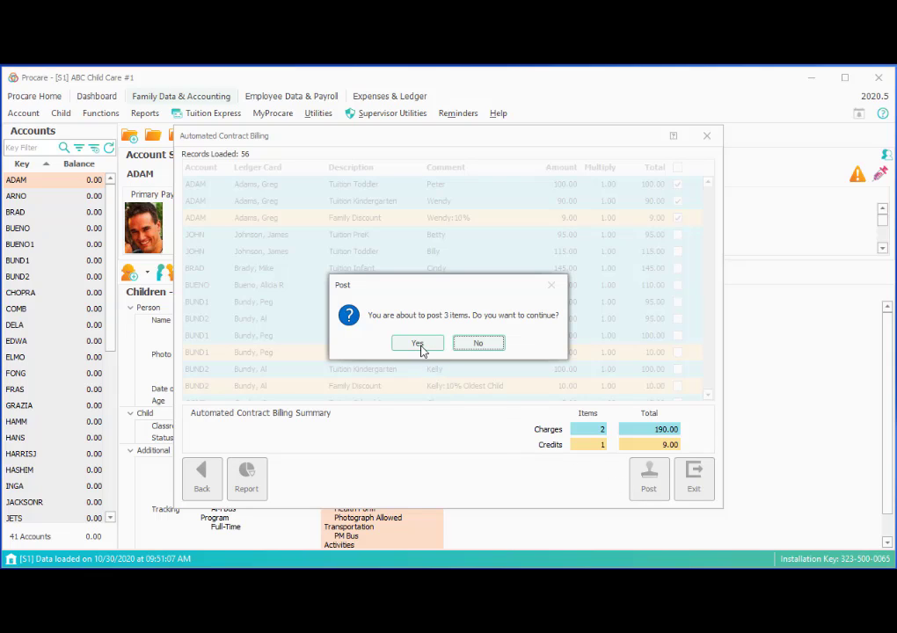
left_click(419, 344)
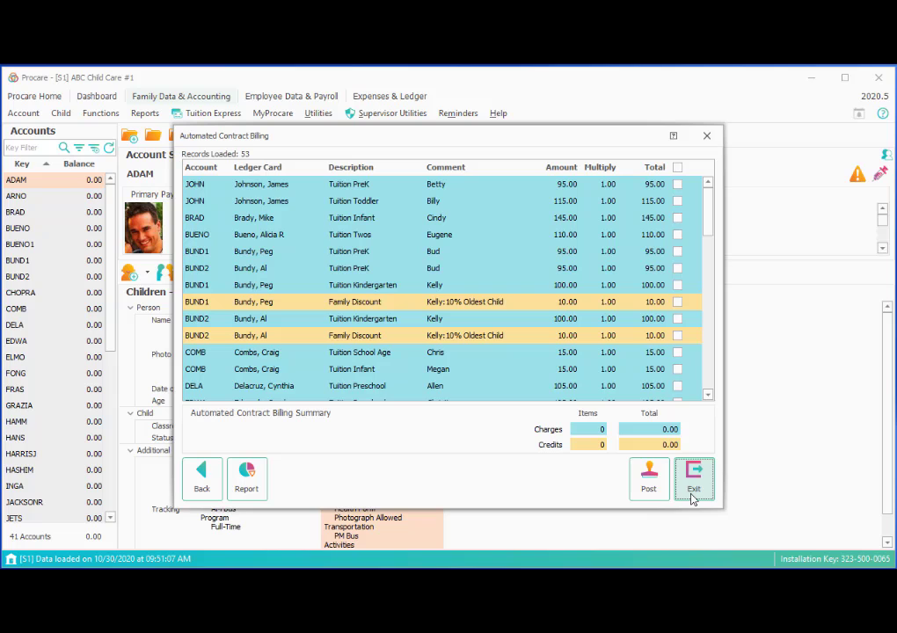
left_click(693, 493)
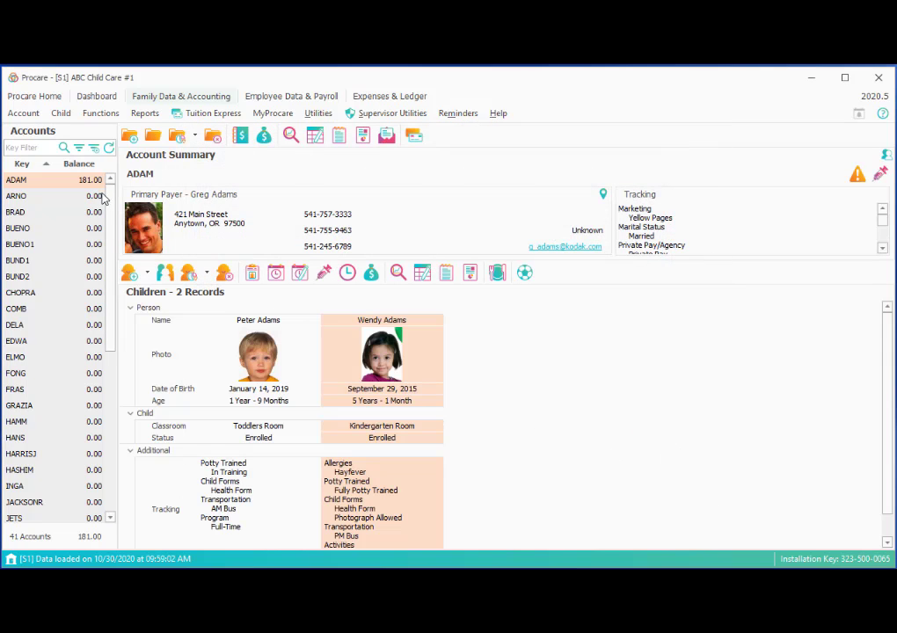
double_click(90, 181)
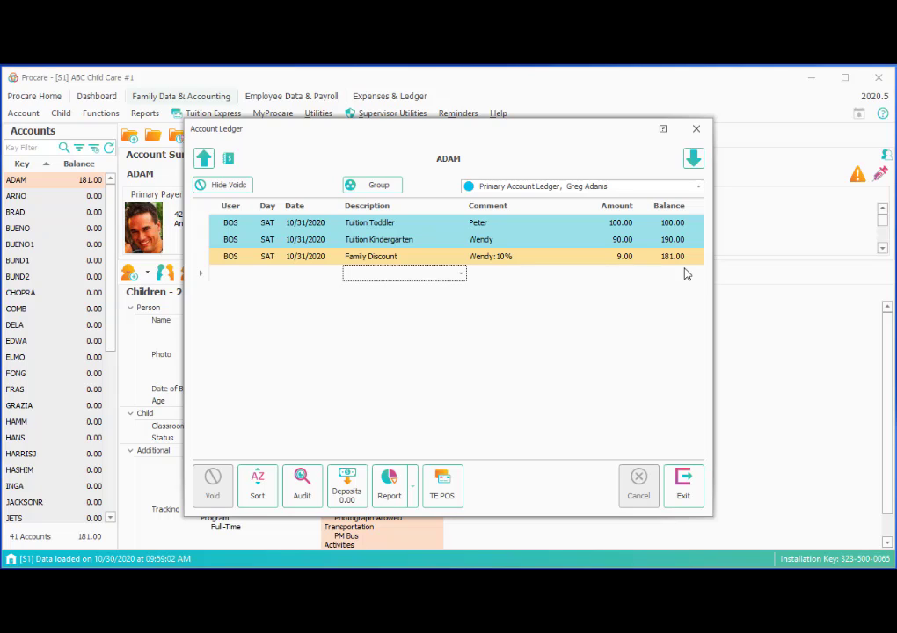
left_click(680, 482)
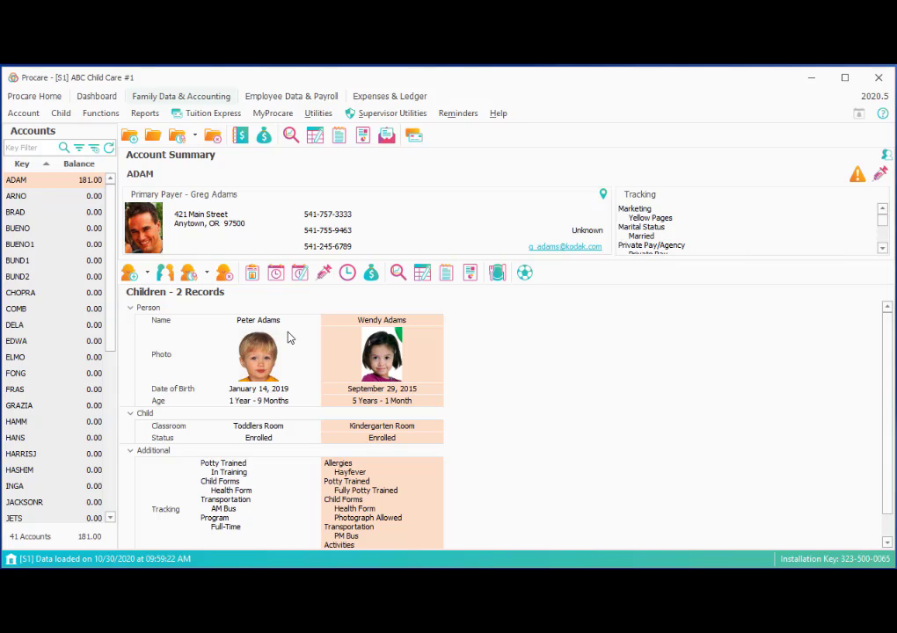
Select the first paired account and review the pre-K child's weekly 95.00 Tuition PreK contract
left_click(20, 260)
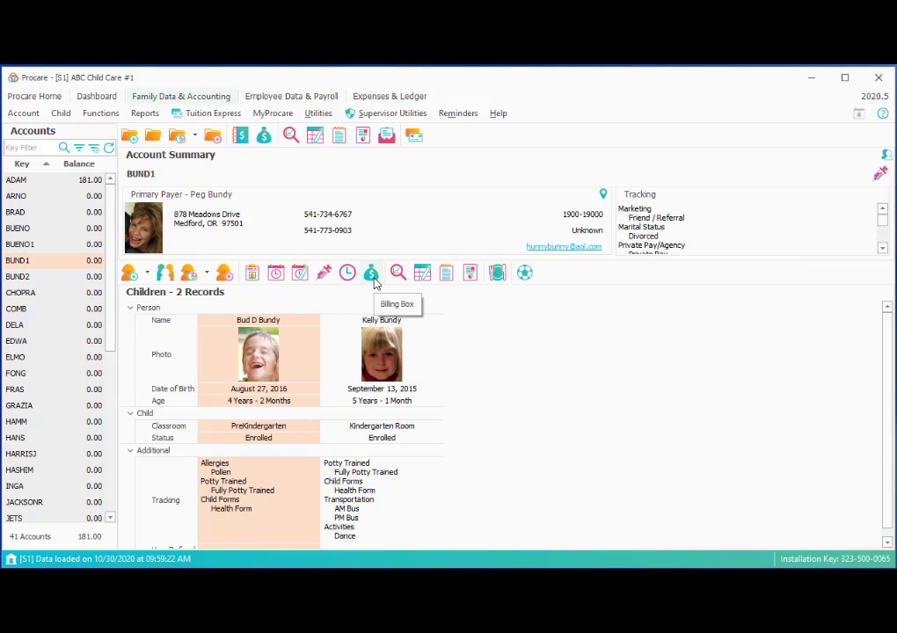
left_click(76, 277)
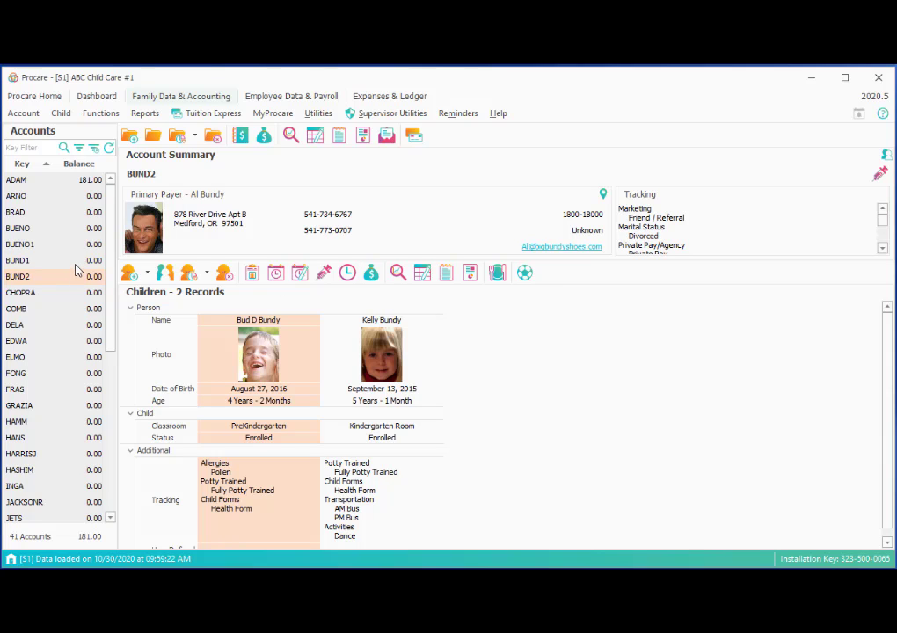
left_click(76, 262)
left_click(370, 273)
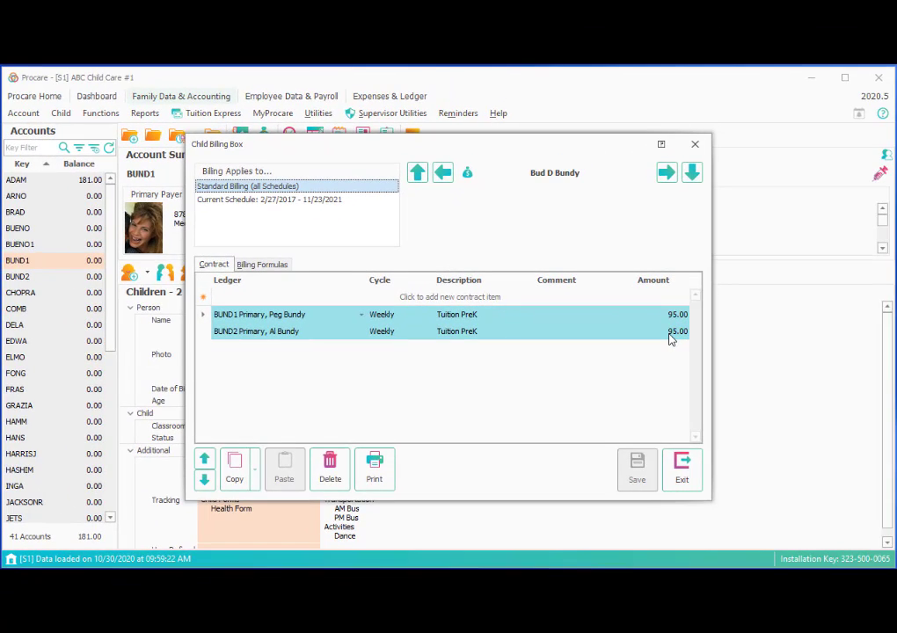
left_click(681, 470)
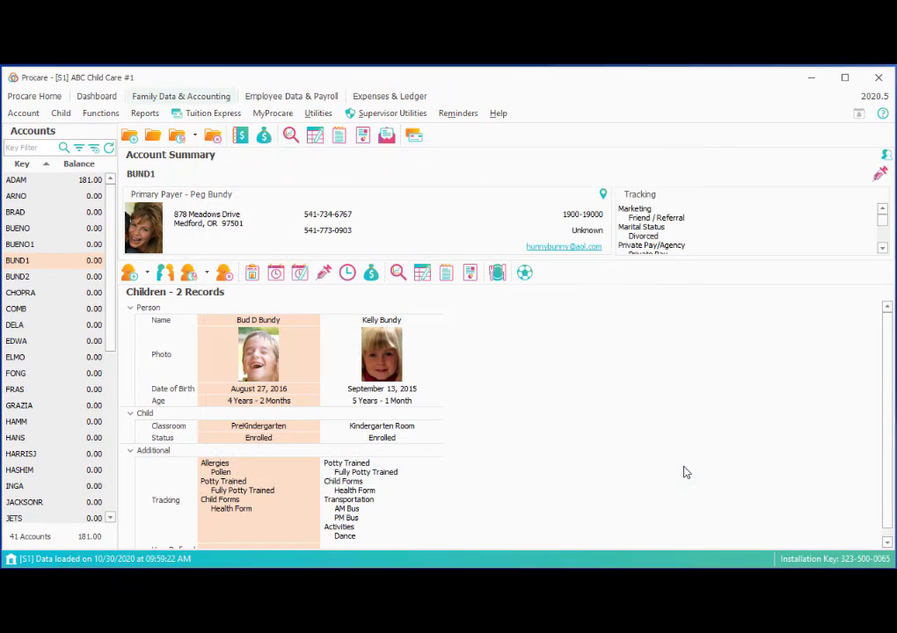
Open Contract Billing from Functions > Family Accounting > Automated Billing Procedures
left_click(102, 113)
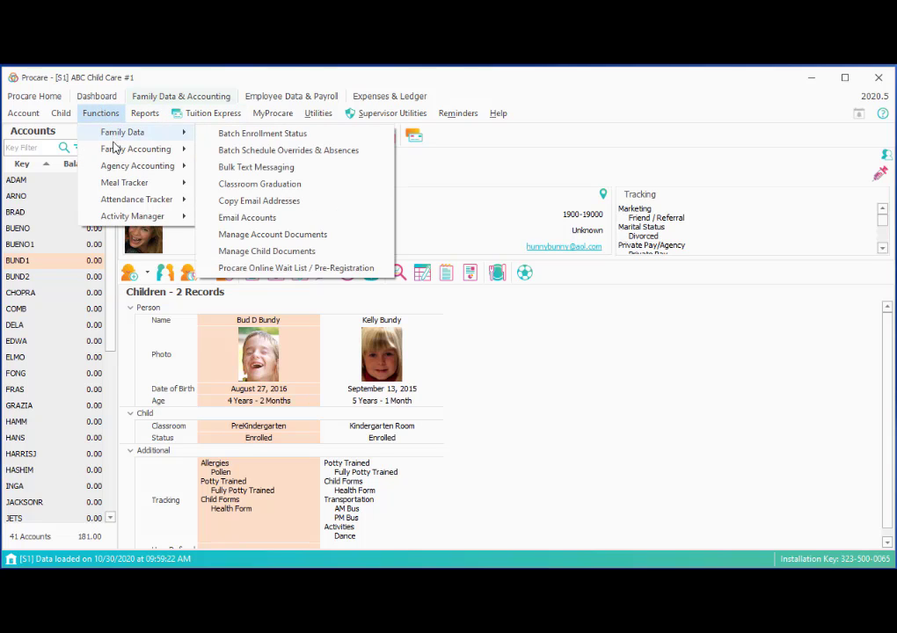
mouse_move(114, 153)
mouse_move(352, 152)
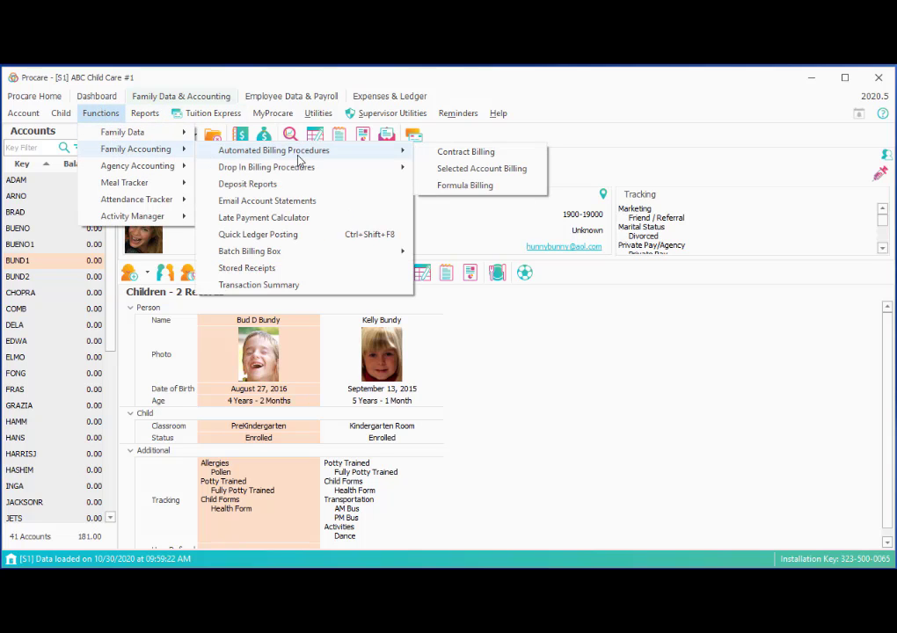
left_click(427, 155)
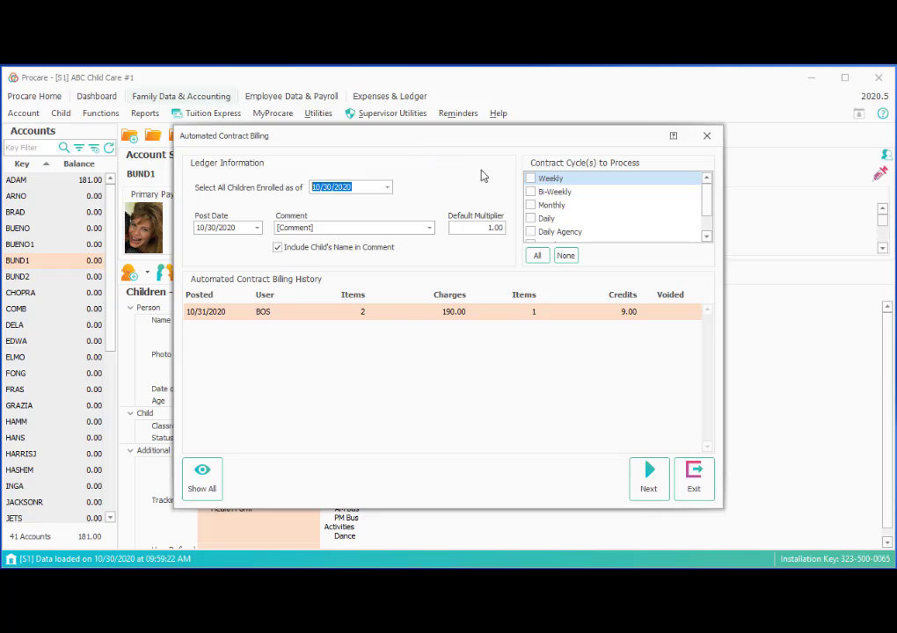
Tick Weekly, set the post date to 10/31/2020, and load the 56 billing records
left_click(530, 179)
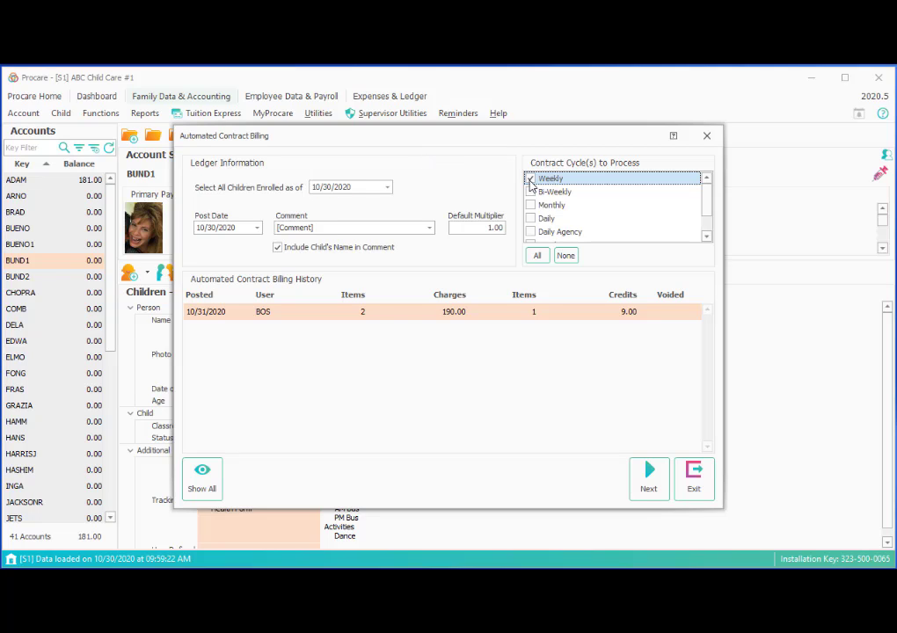
left_click(211, 227)
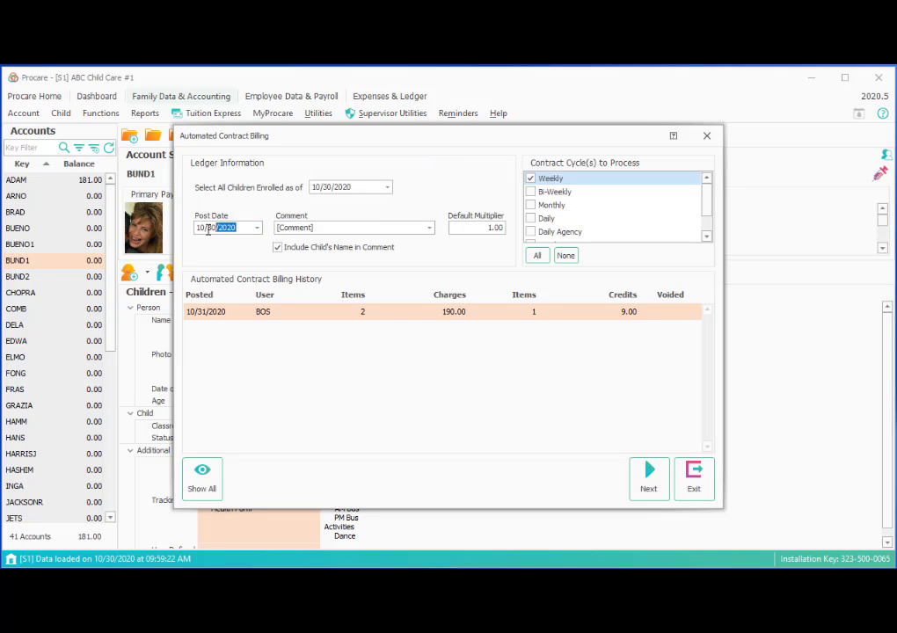
type("103120")
key("Tab")
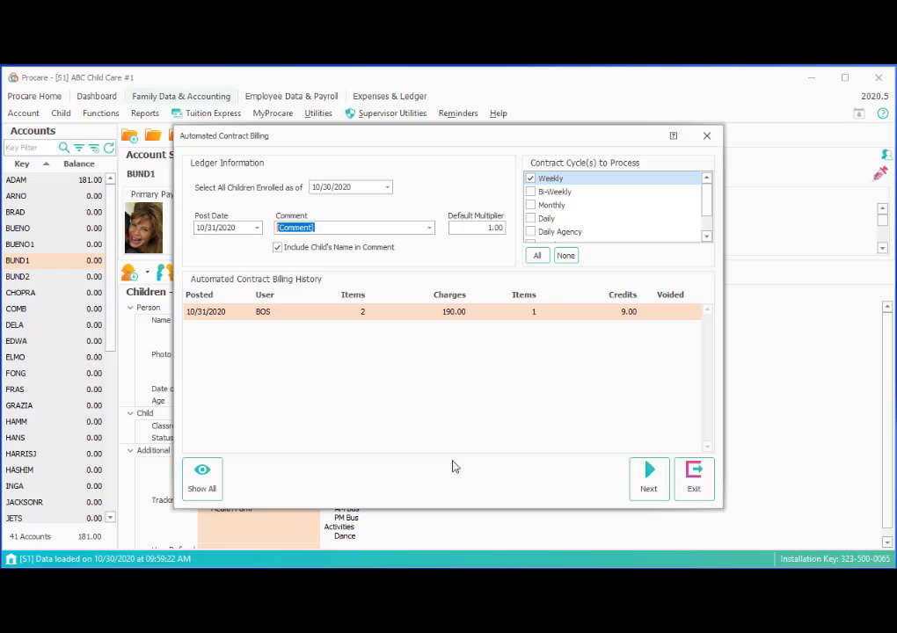
left_click(643, 485)
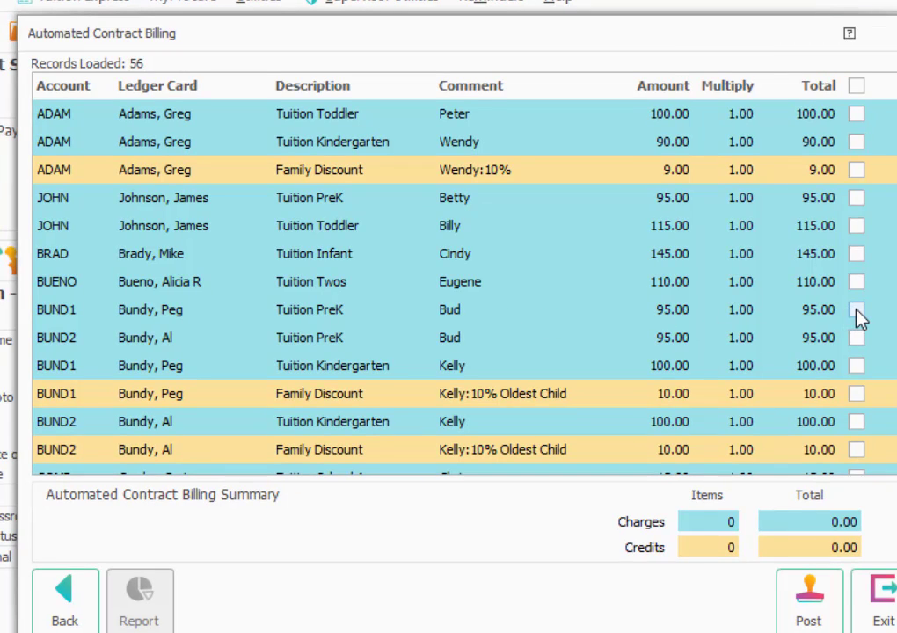
Select and post both 95.00 Tuition PreK charges for the two paired accounts, then exit
left_click(856, 311)
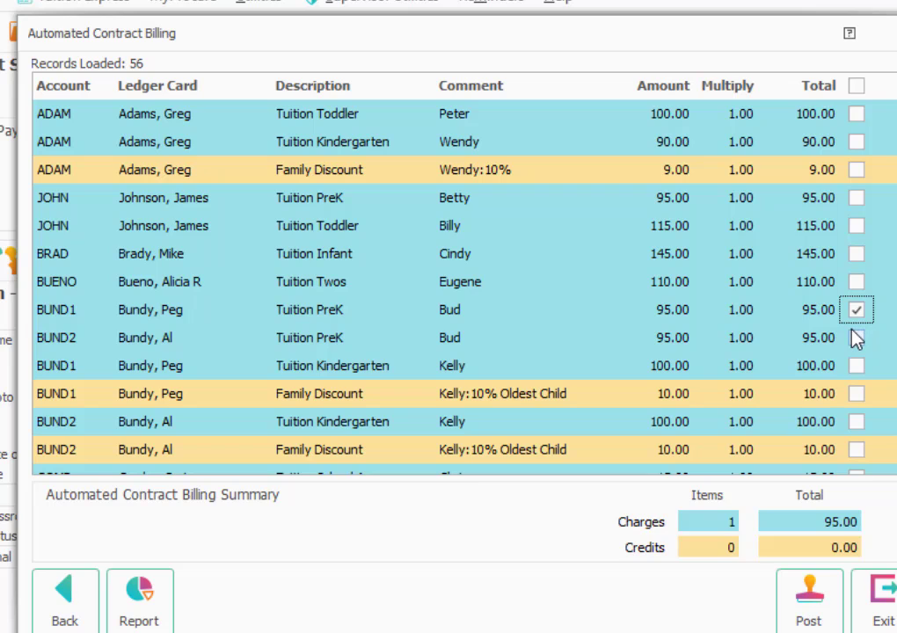
left_click(857, 340)
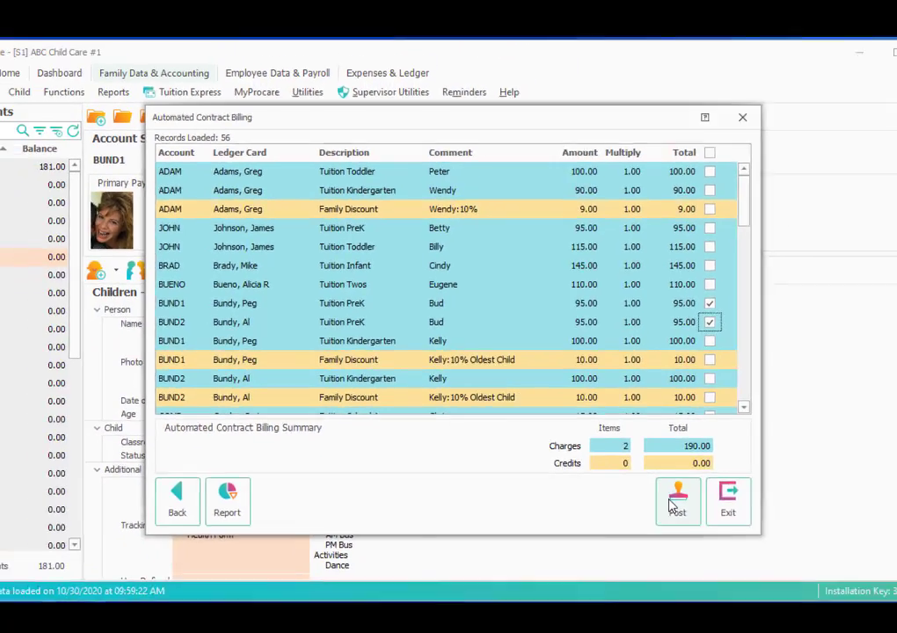
left_click(800, 610)
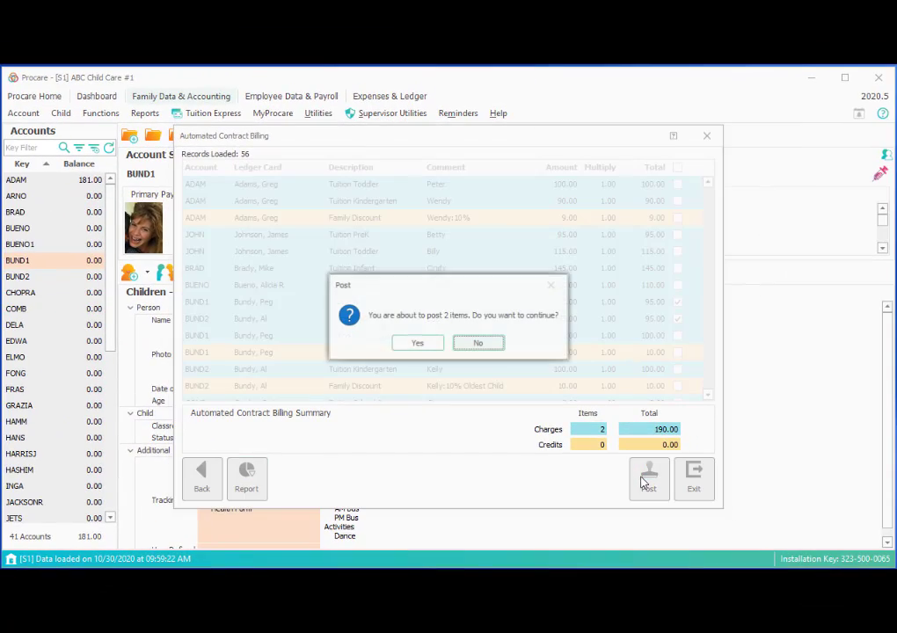
left_click(406, 343)
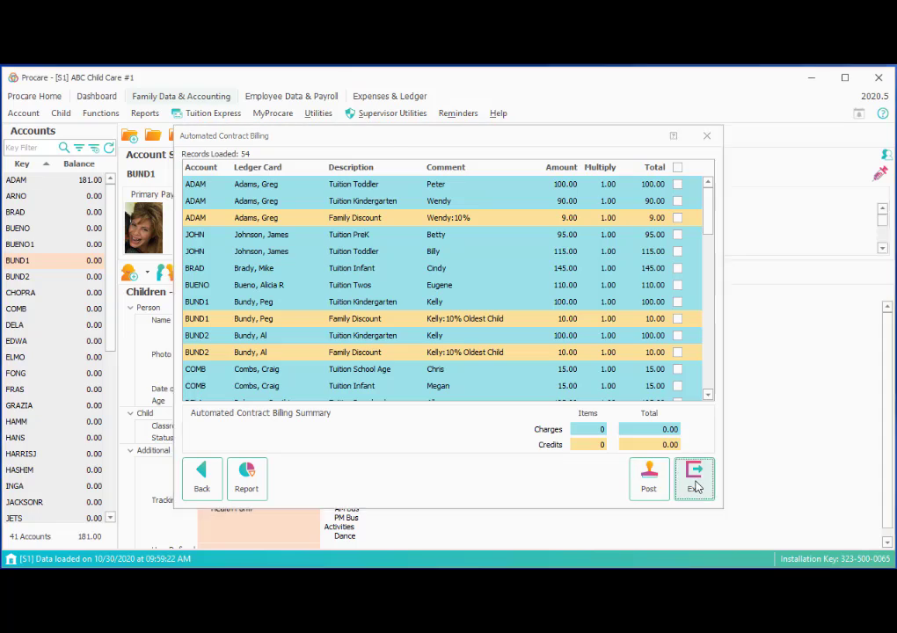
left_click(694, 479)
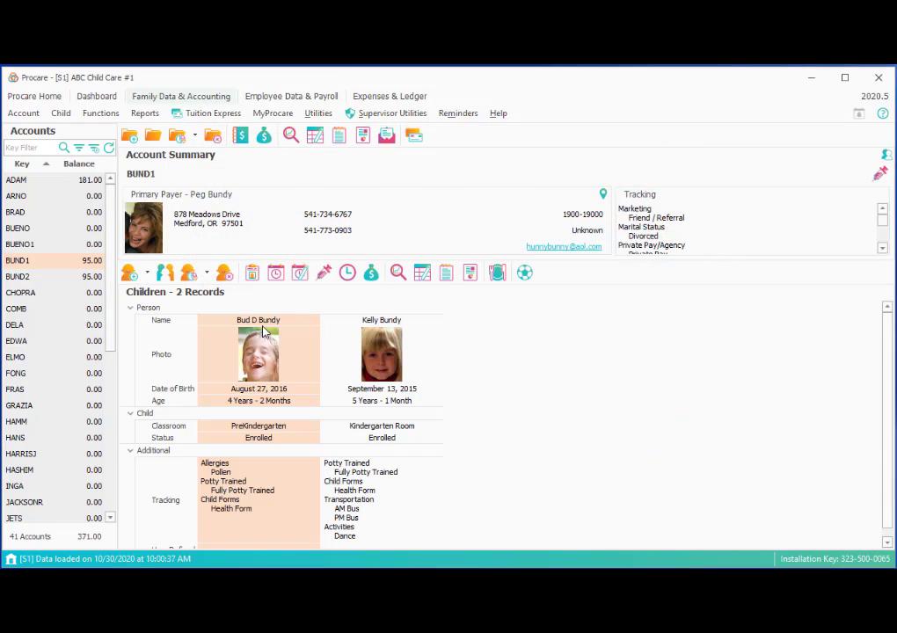
Check the 95.00 Tuition PreK entry on both paired account ledgers, then close the ledger
double_click(92, 262)
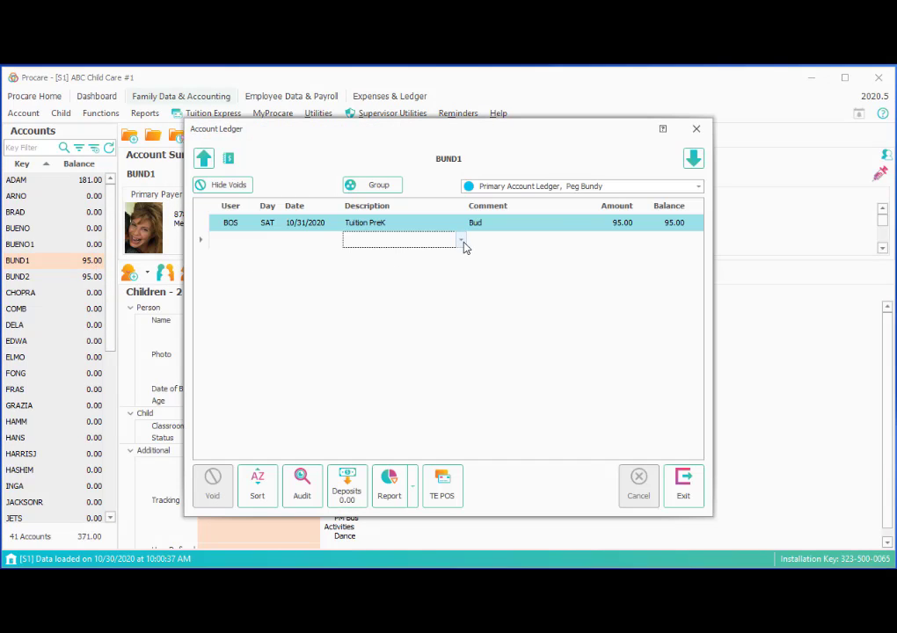
left_click(692, 159)
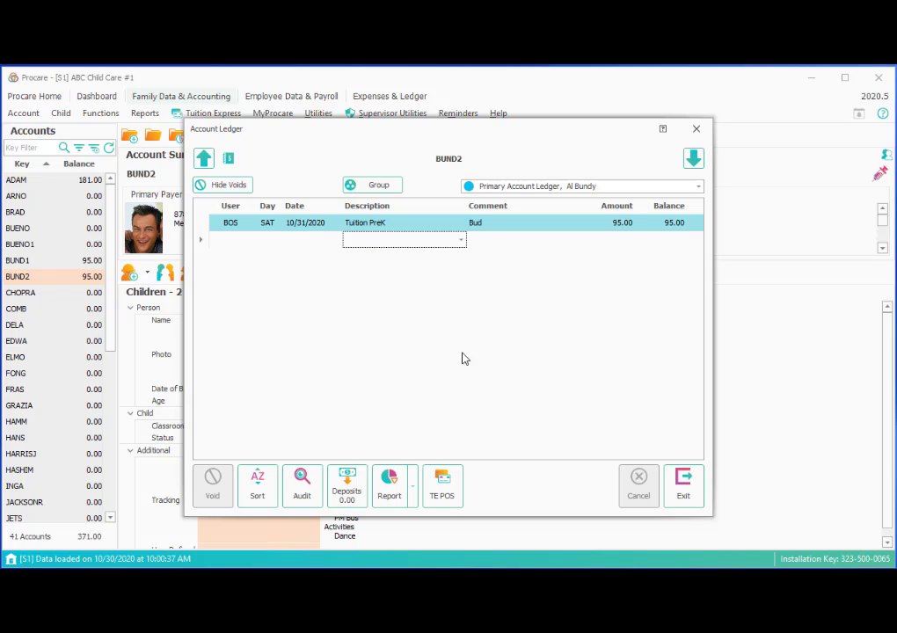
left_click(693, 498)
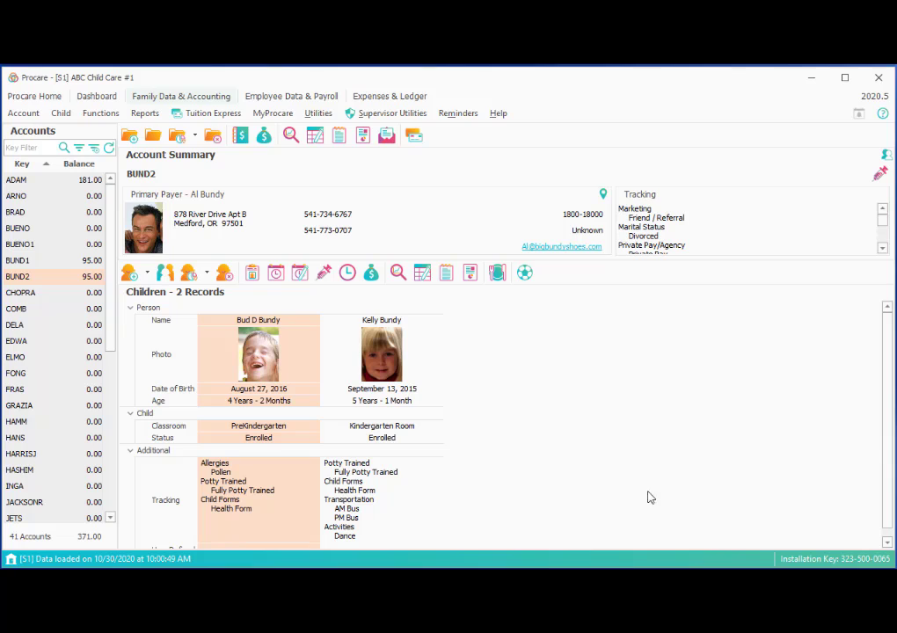
Open the latest Contract Billing batch's details, showing the two 95.00 Tuition PreK charges for BUND1 and BUND2
left_click(98, 116)
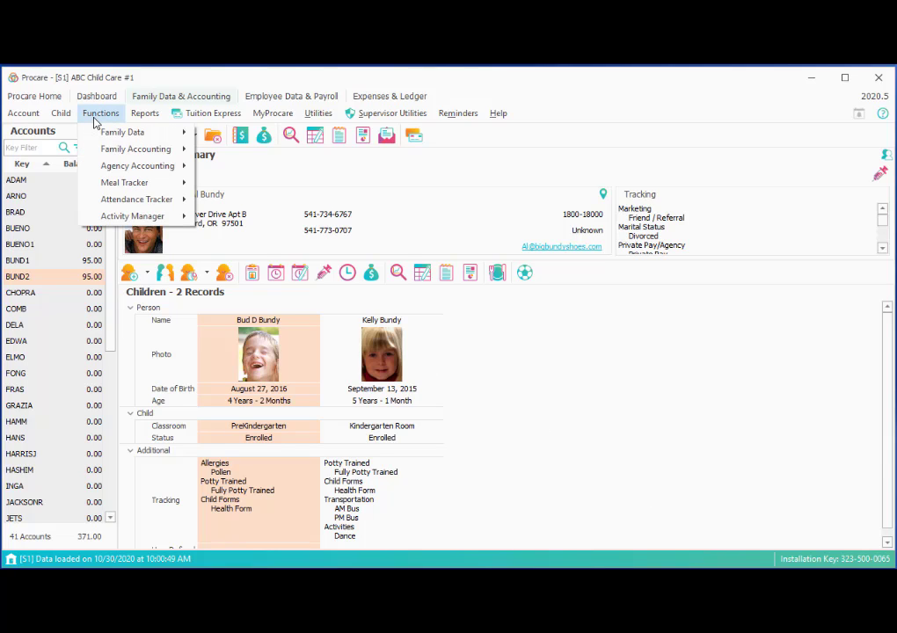
mouse_move(97, 150)
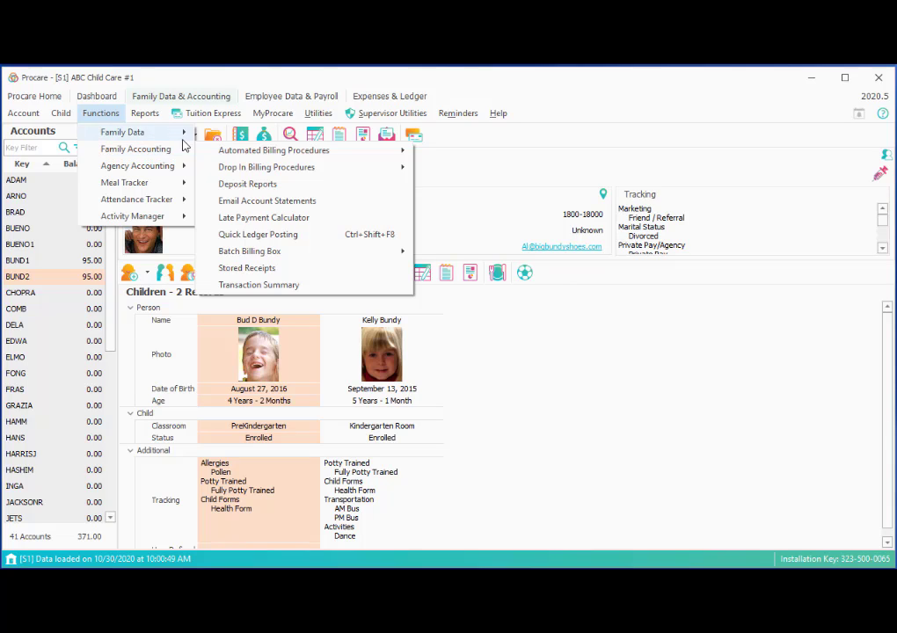
mouse_move(341, 154)
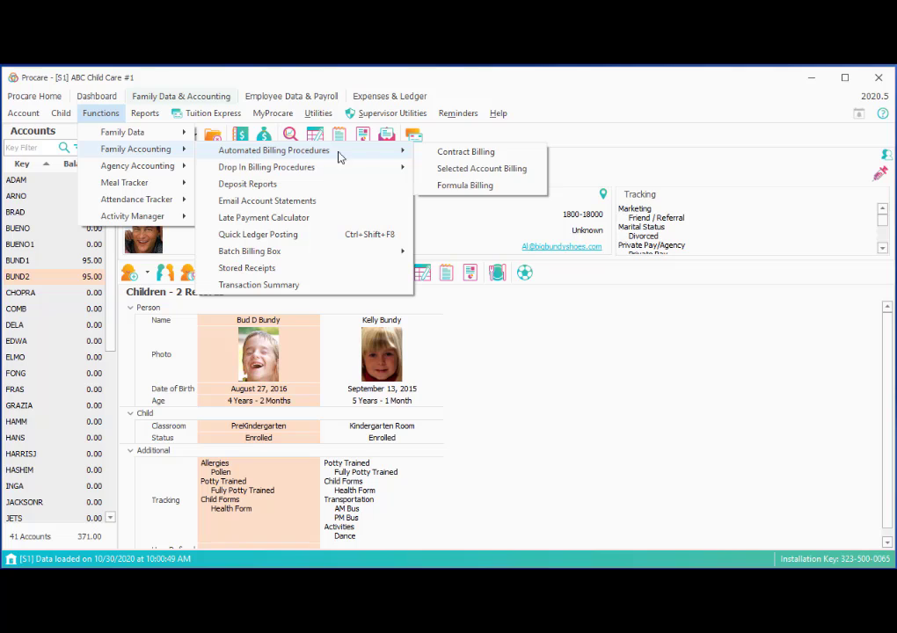
left_click(516, 153)
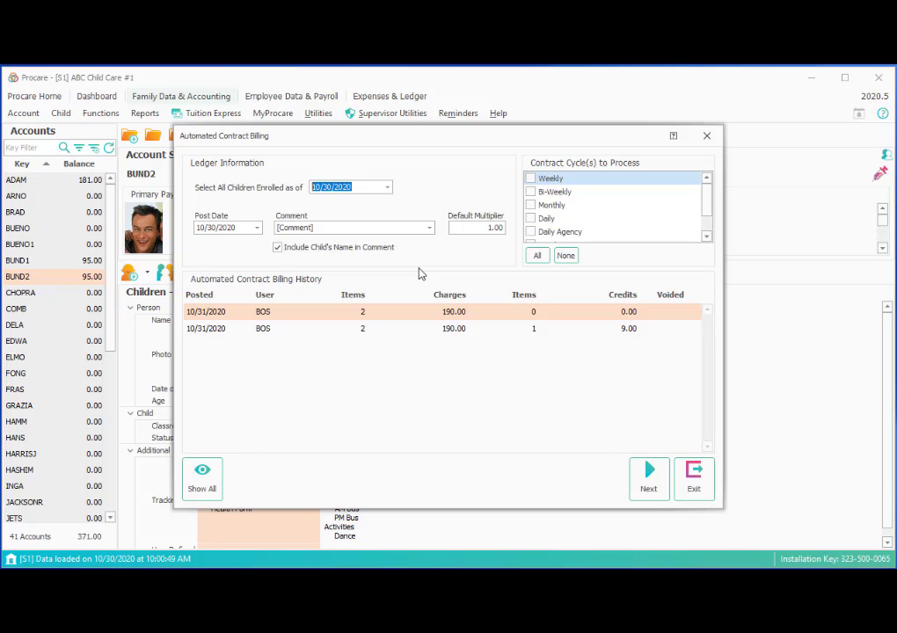
left_click(286, 316)
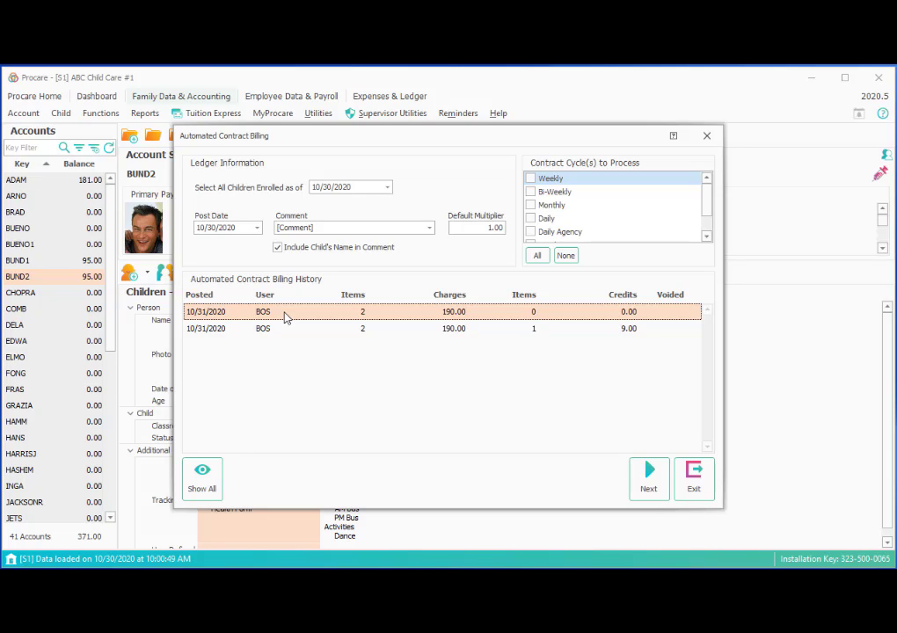
double_click(286, 318)
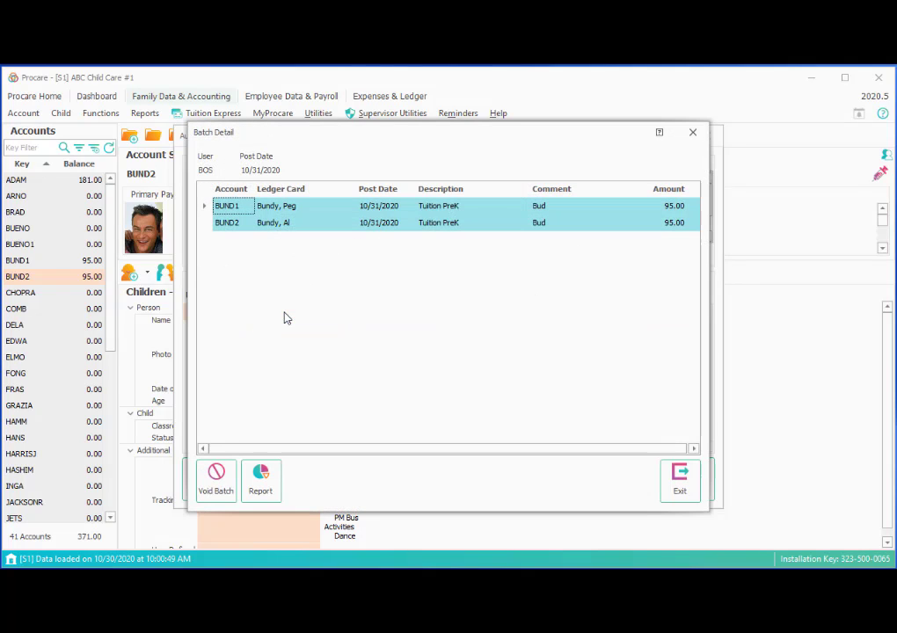
Void the whole batch with comment 'test posting', then exit Batch Detail and Contract Billing
left_click(217, 491)
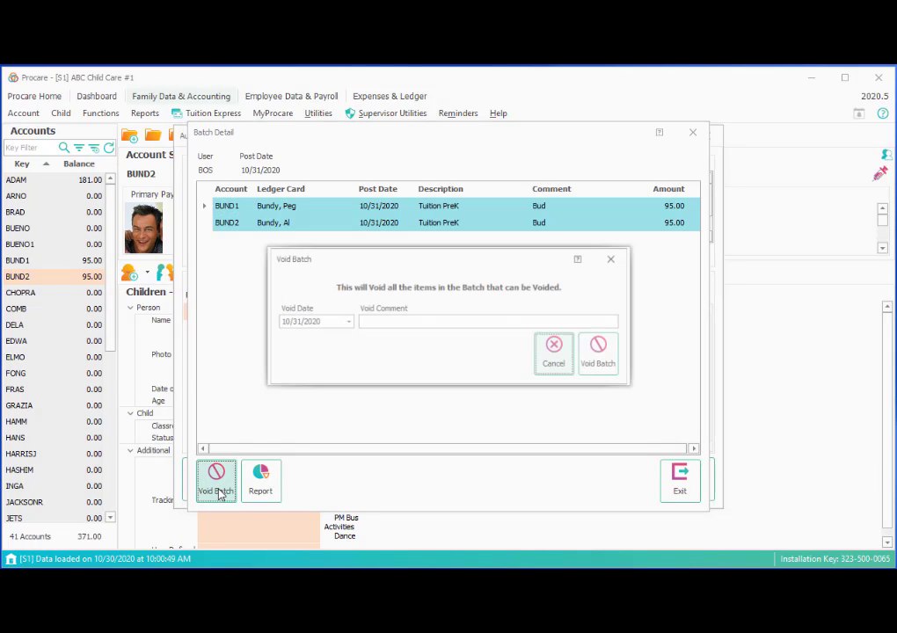
left_click(443, 318)
type("test")
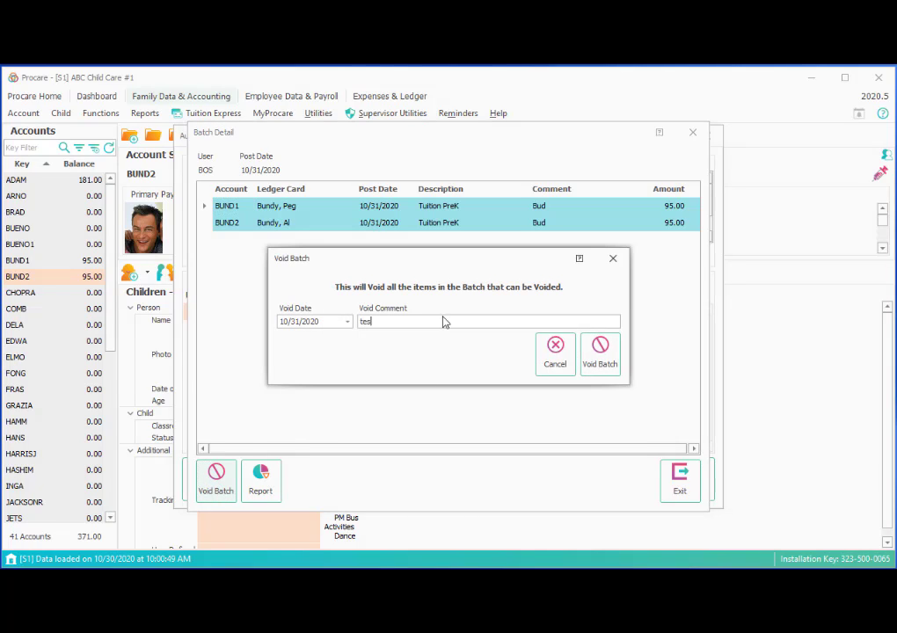
type(" posting")
left_click(599, 359)
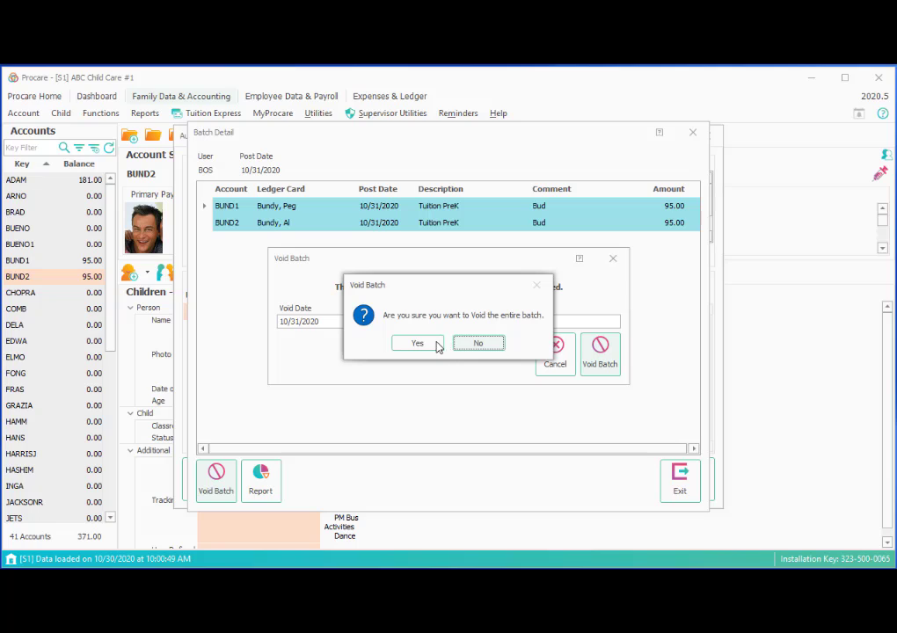
left_click(419, 343)
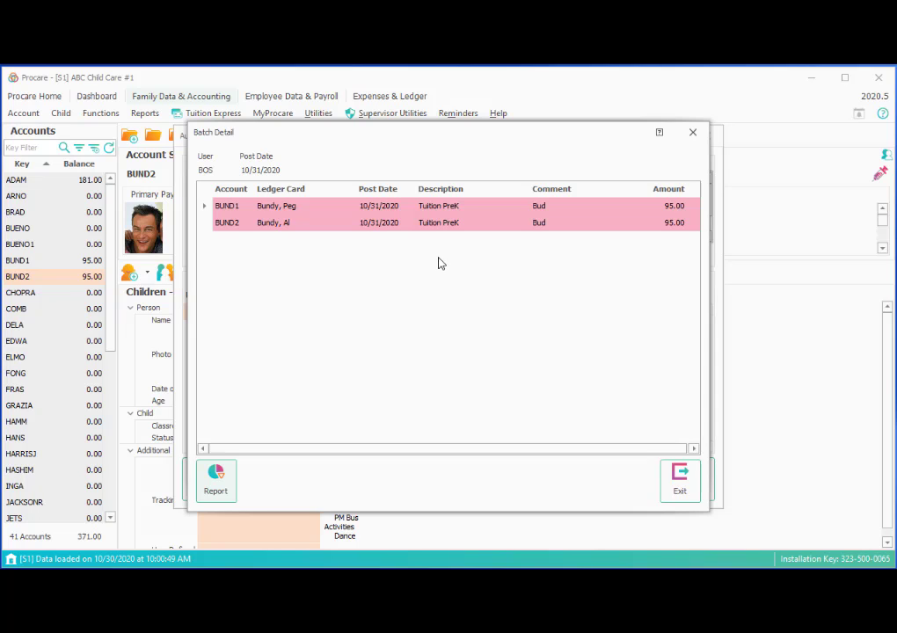
left_click(680, 480)
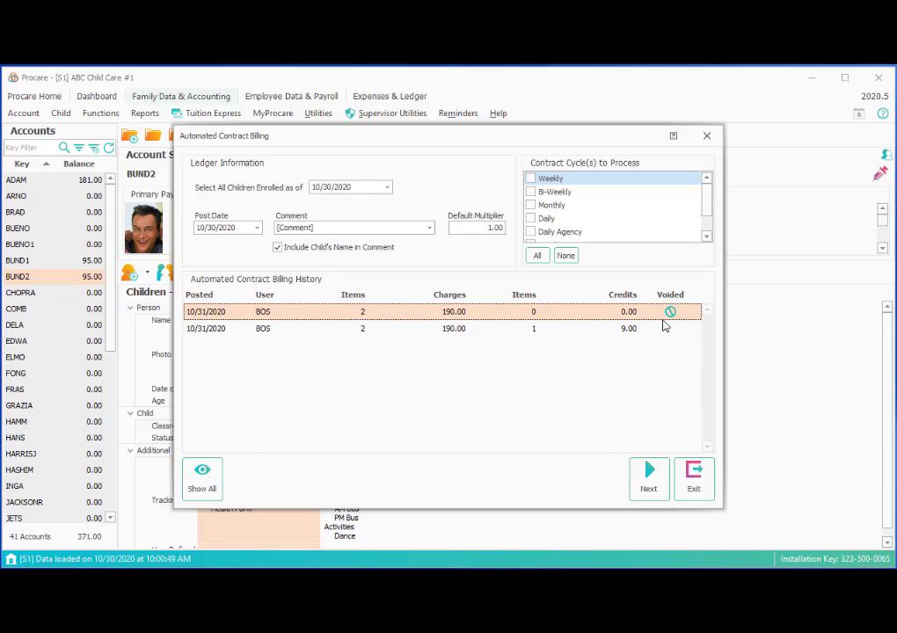
left_click(699, 492)
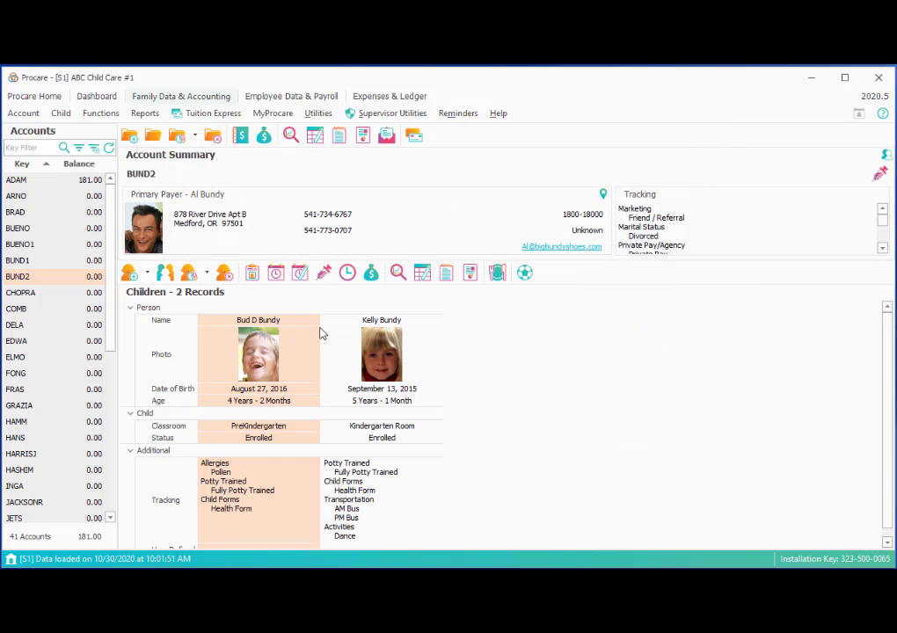
Check that the BUND2 and BUND1 ledgers show the voided 95.00 charge at 0.00, then bring up Tuition Express
double_click(99, 277)
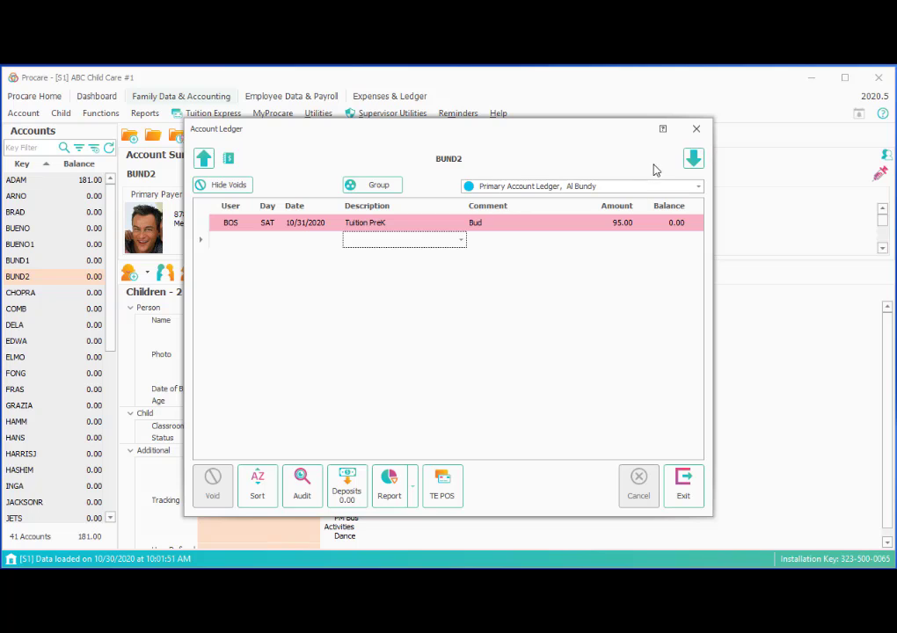
left_click(202, 157)
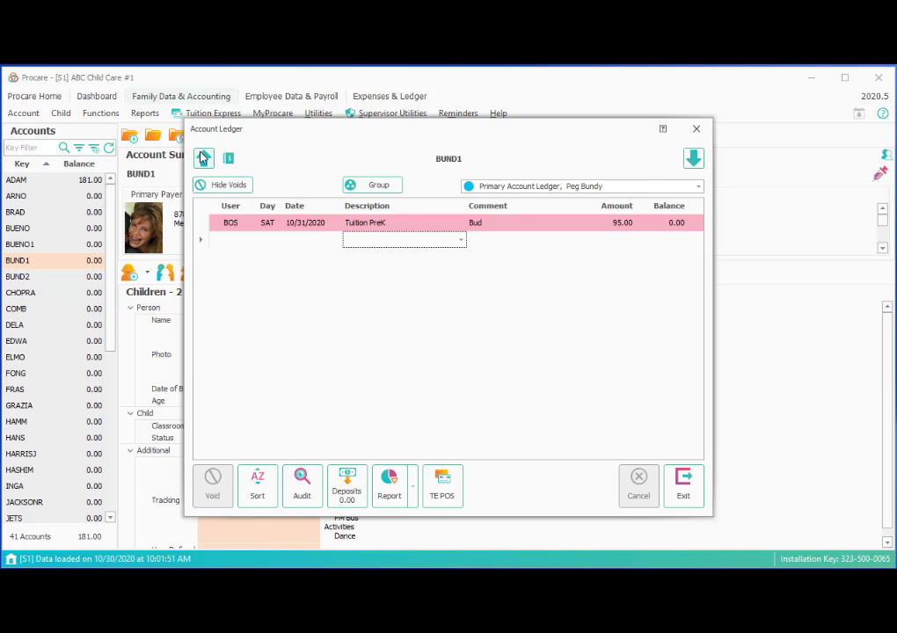
left_click(682, 493)
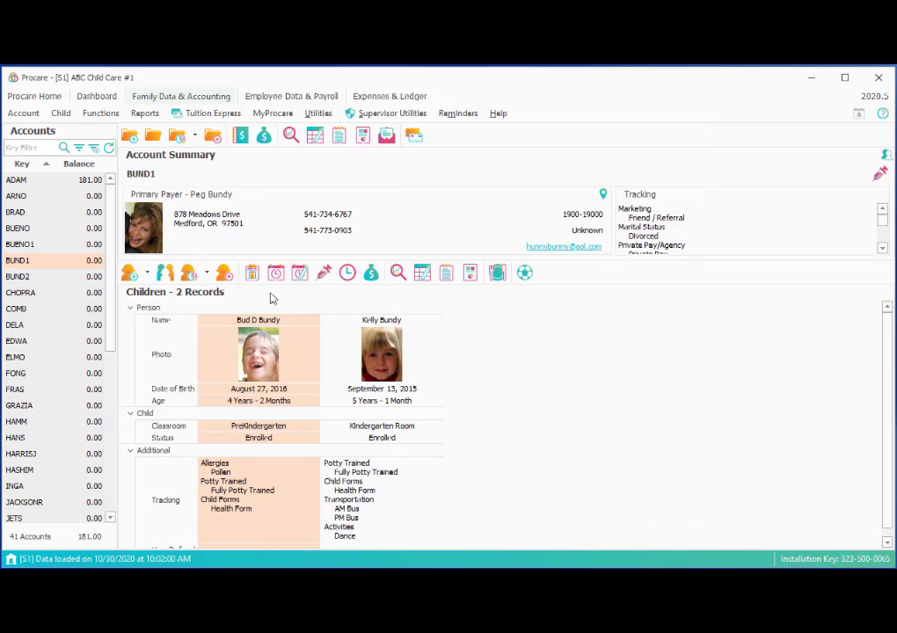
left_click(208, 115)
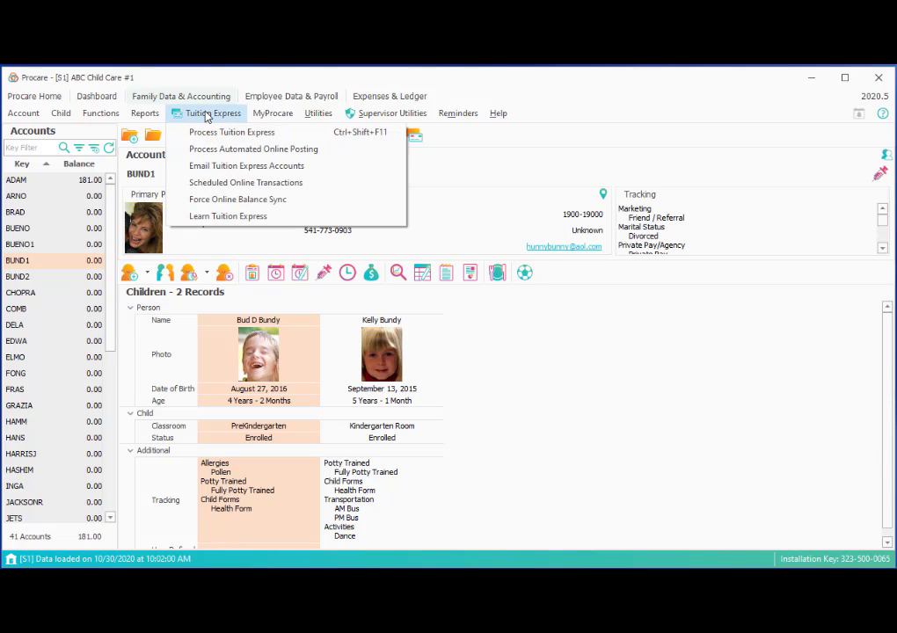